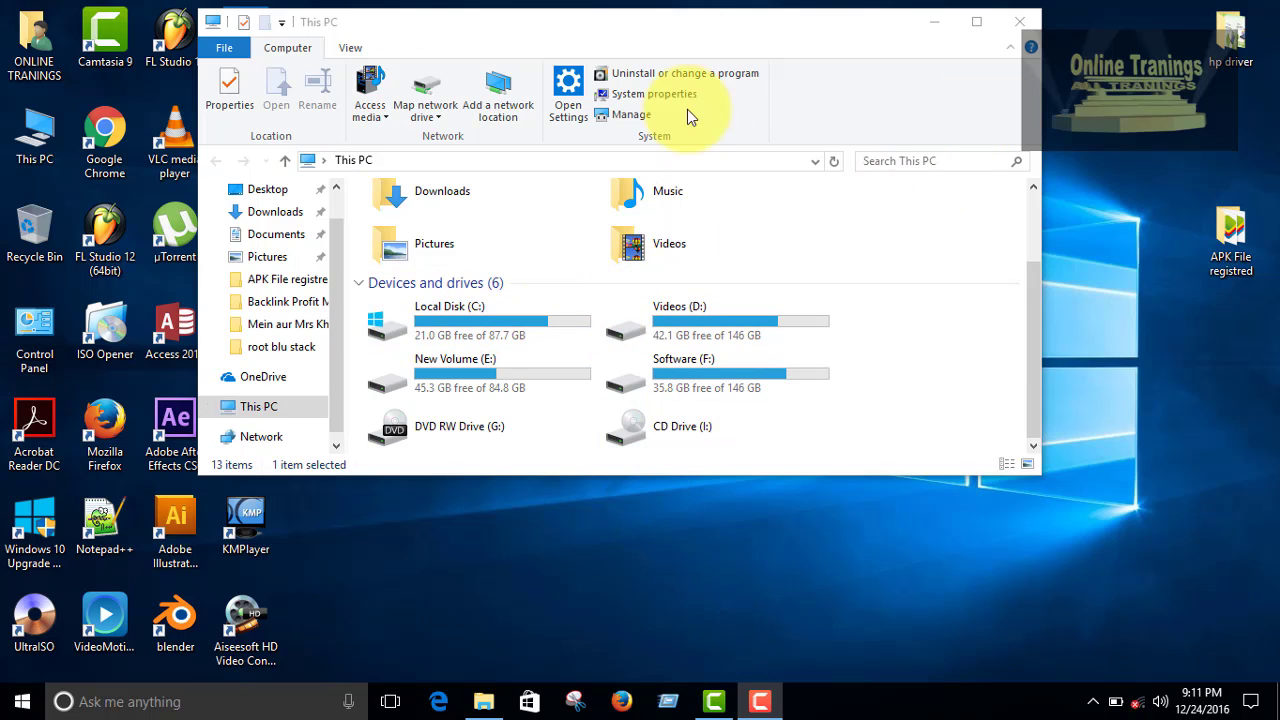
Reopen This PC, open Local Disk (C:) and maximize its window.
click(1030, 32)
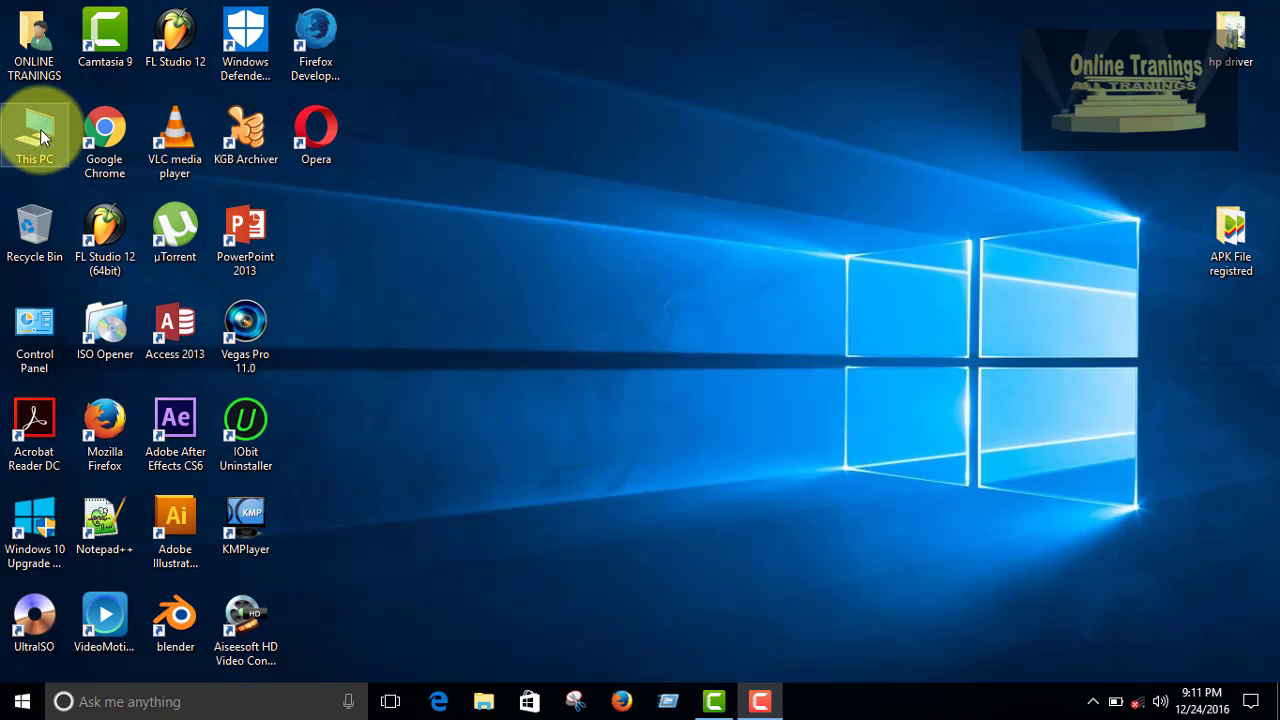
double_click(34, 135)
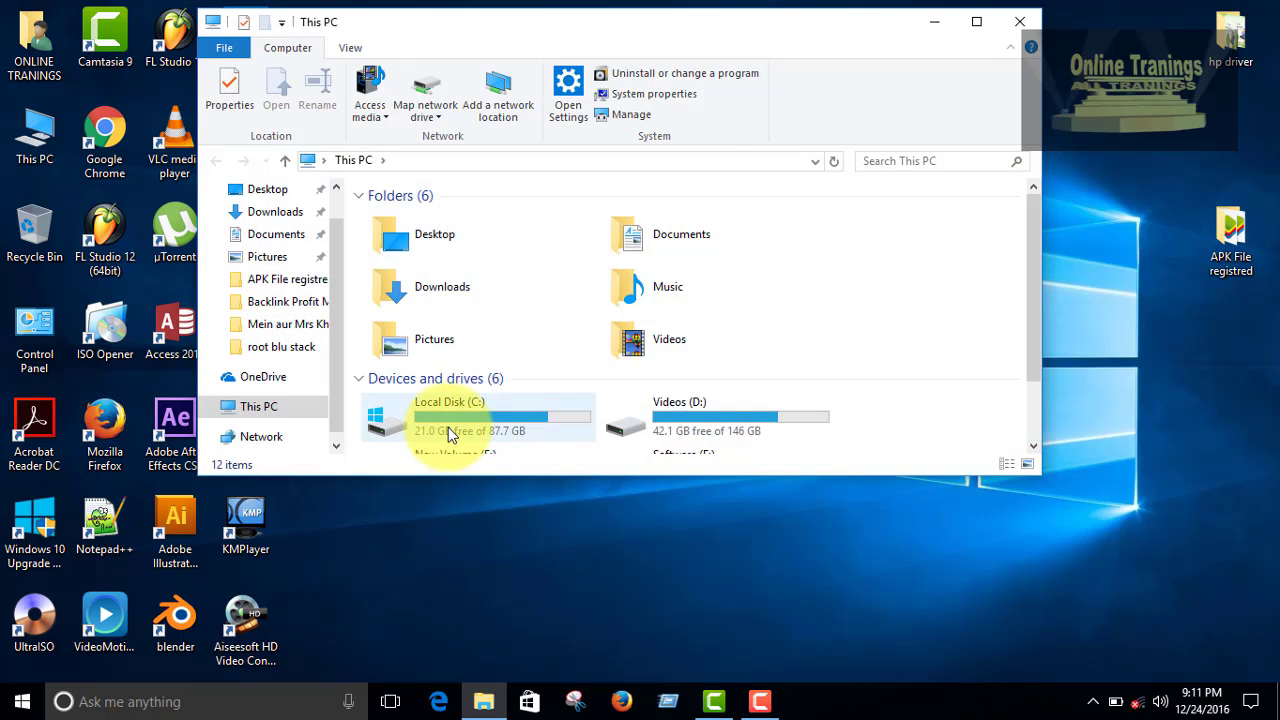
click(448, 427)
right_click(448, 427)
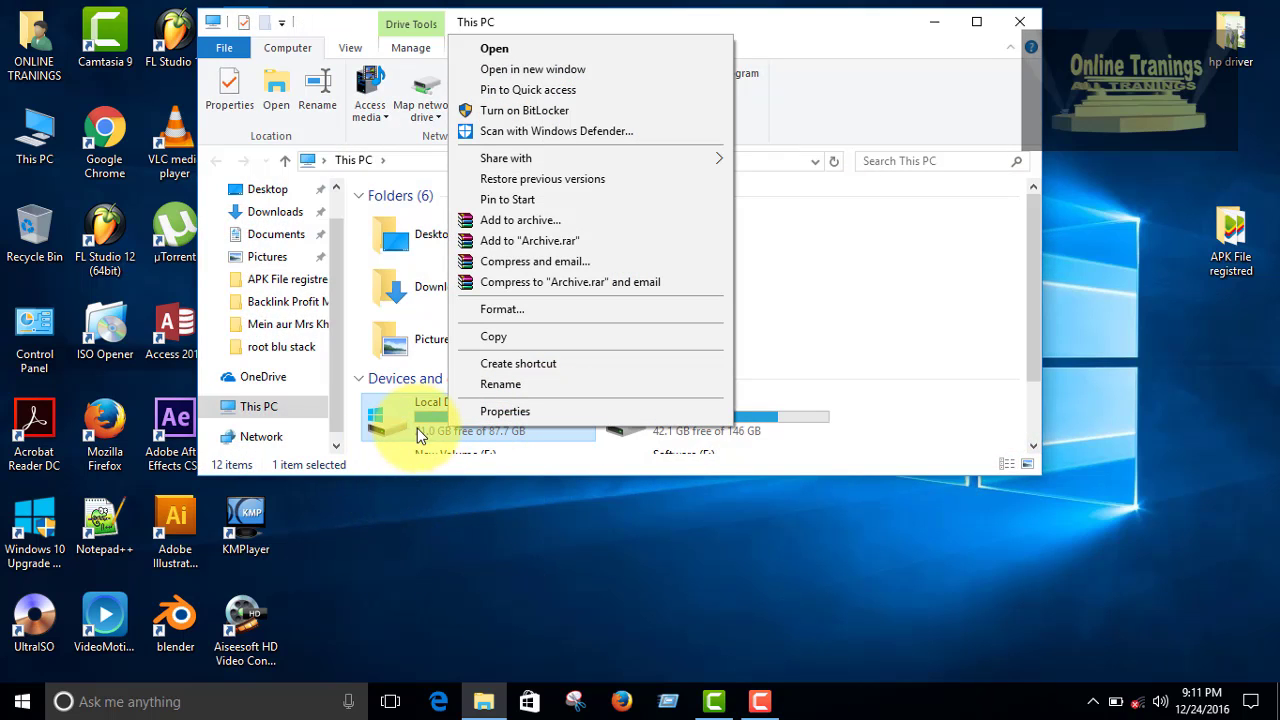
click(519, 556)
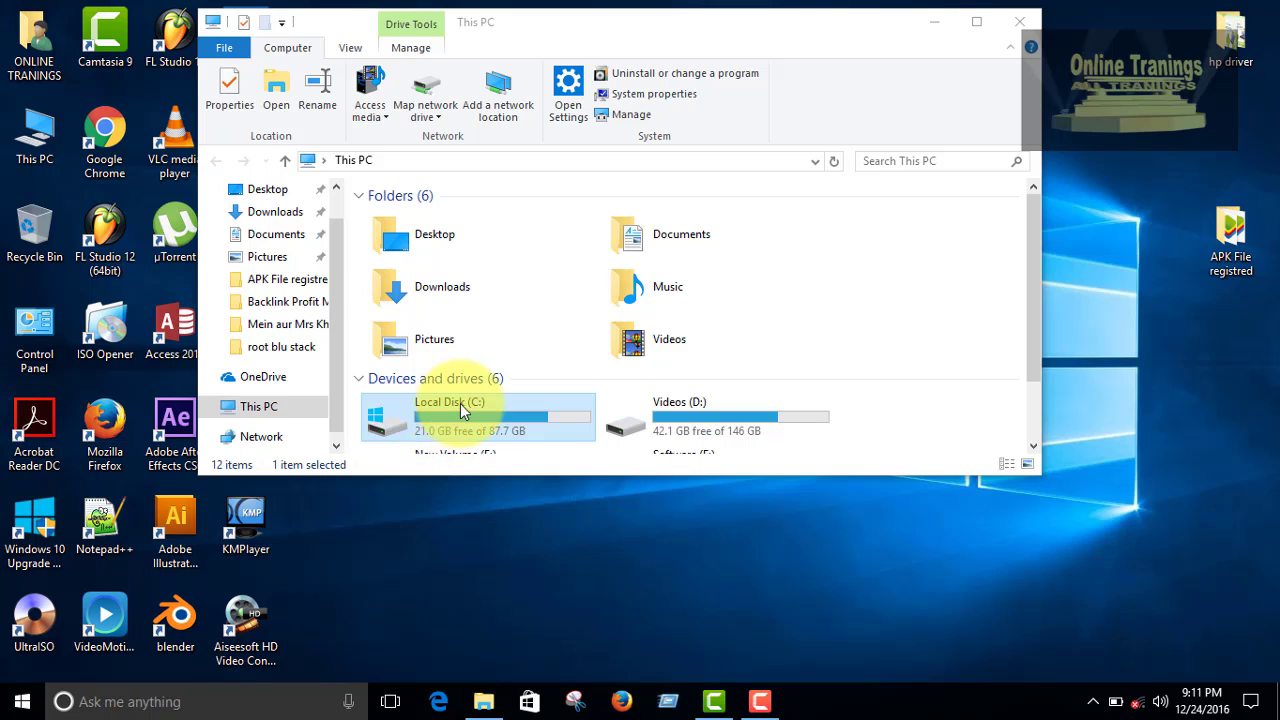
click(478, 442)
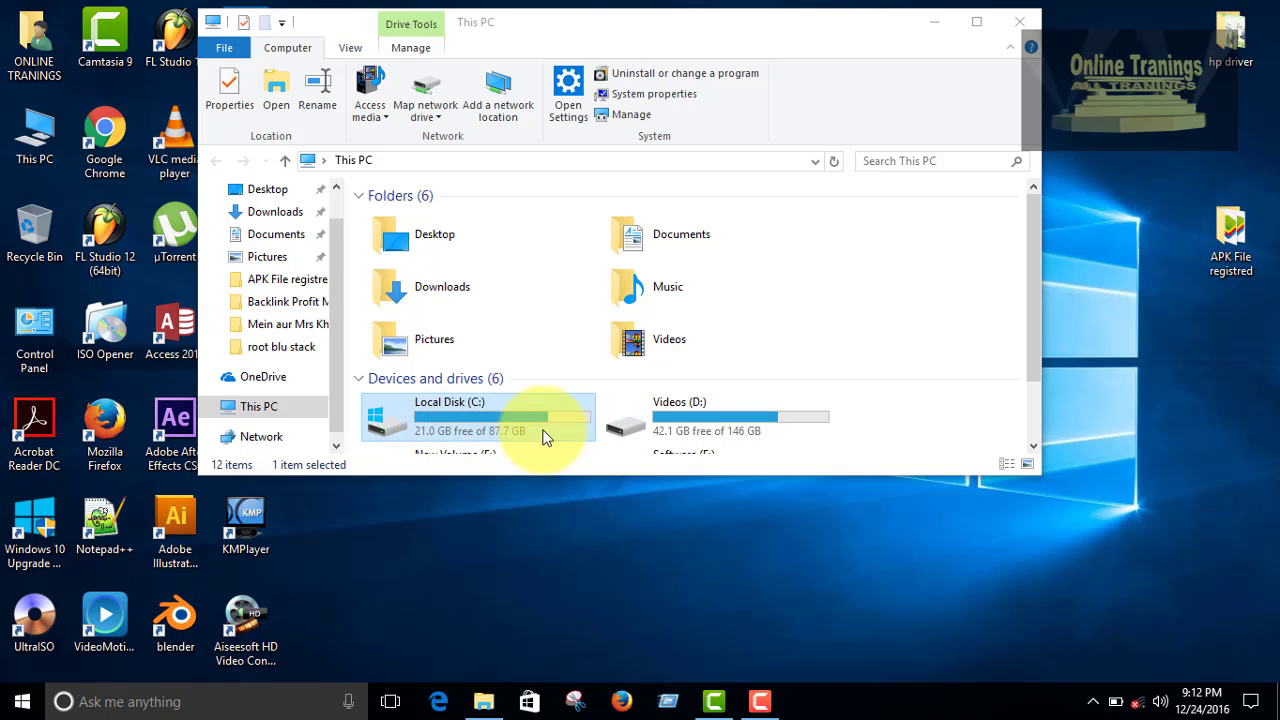
double_click(441, 419)
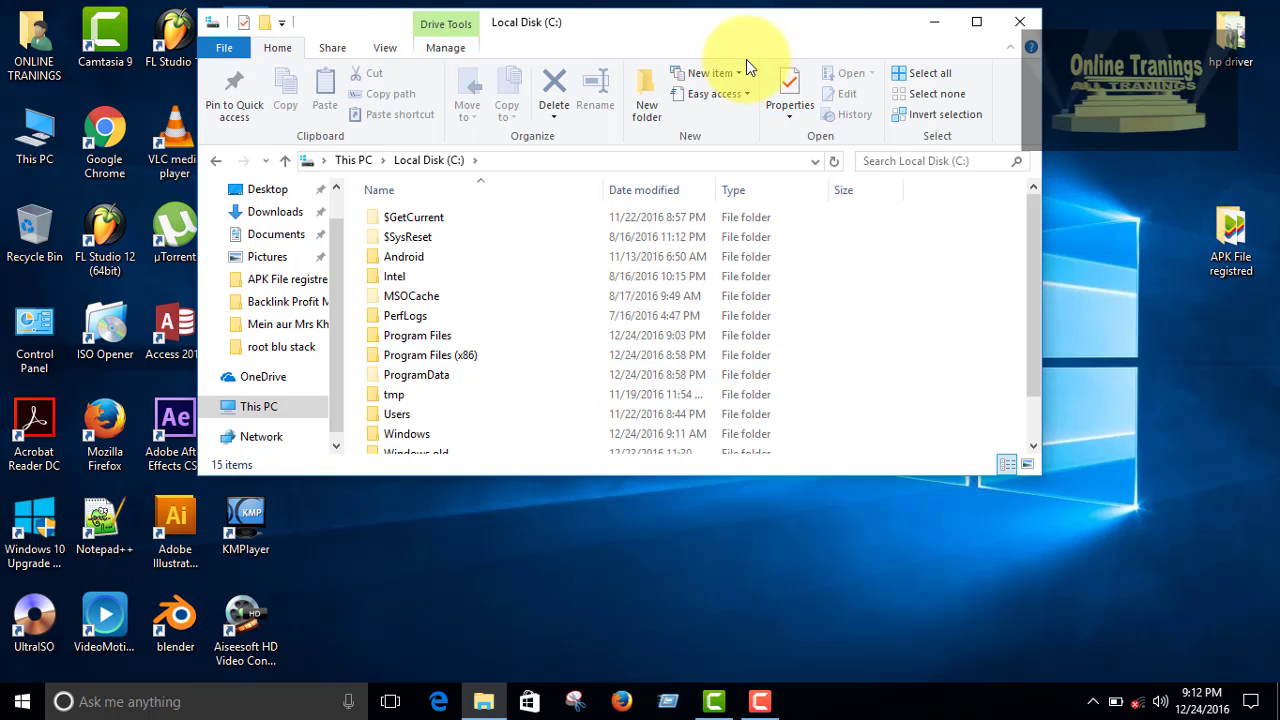
double_click(750, 21)
Open the properties of the Windows.old folder on Local Disk (C:) and check its size.
click(220, 463)
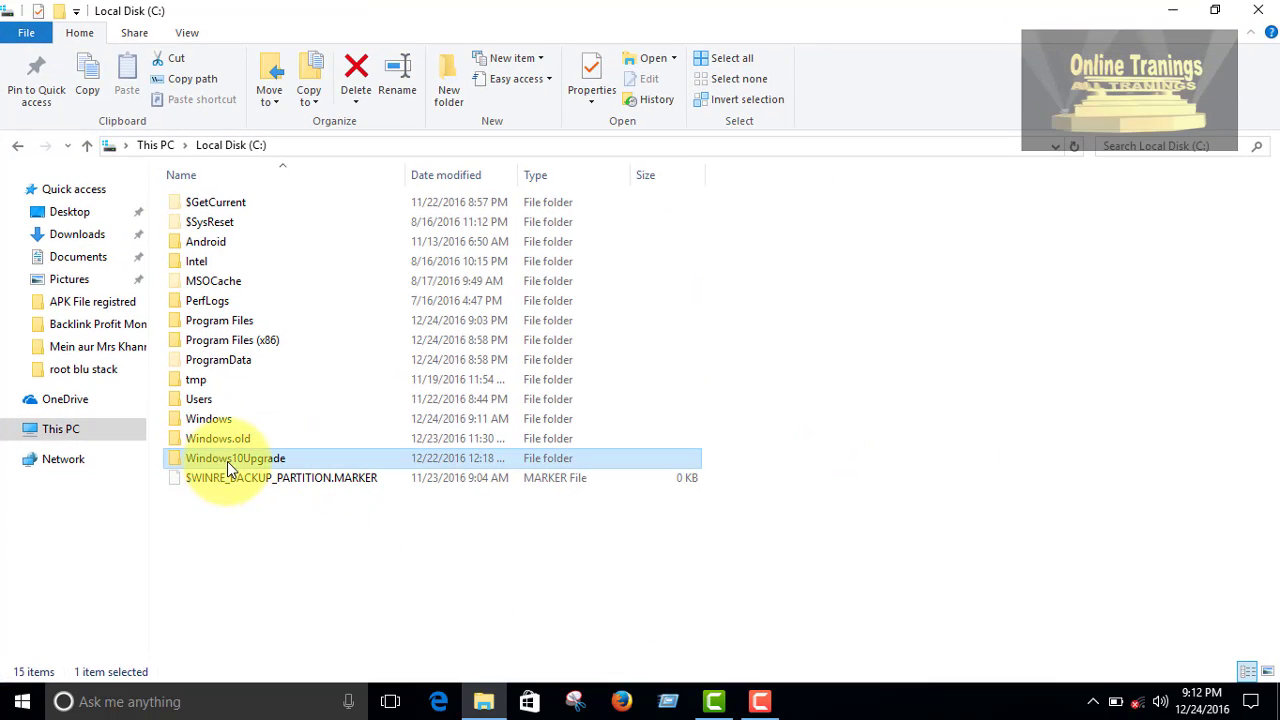
click(208, 439)
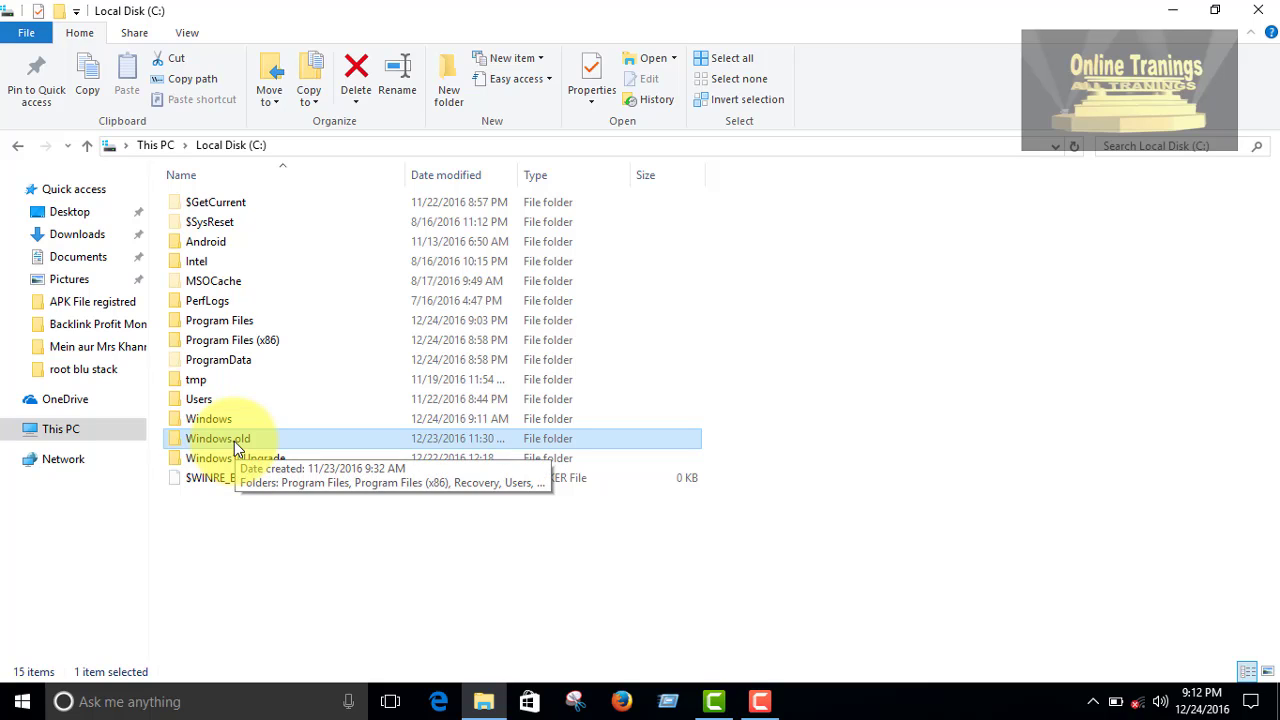
right_click(234, 441)
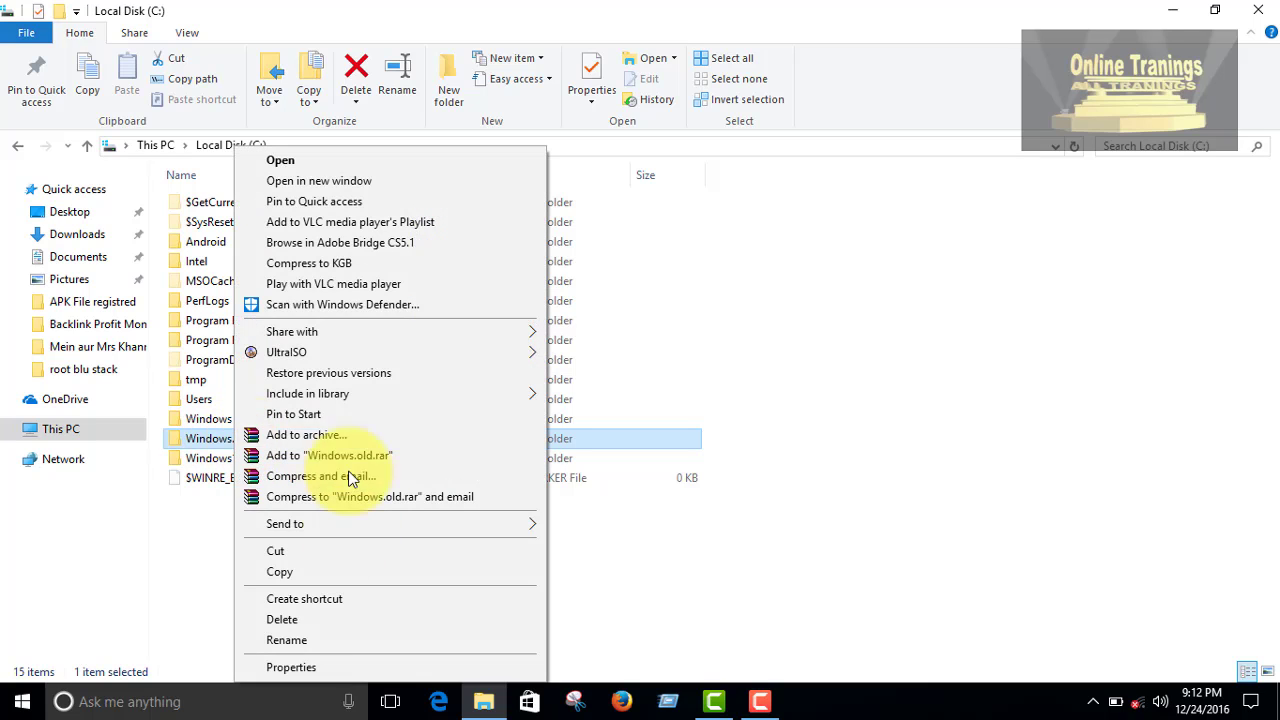
click(293, 668)
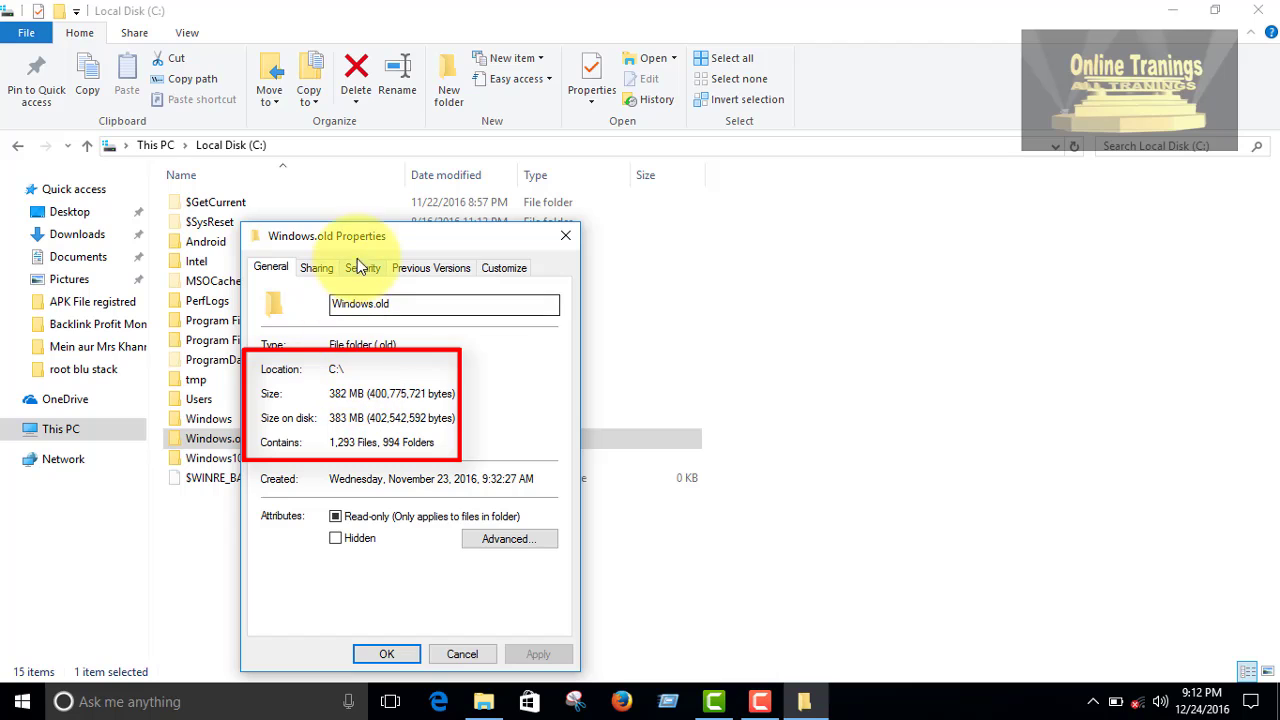
drag(362, 257, 795, 247)
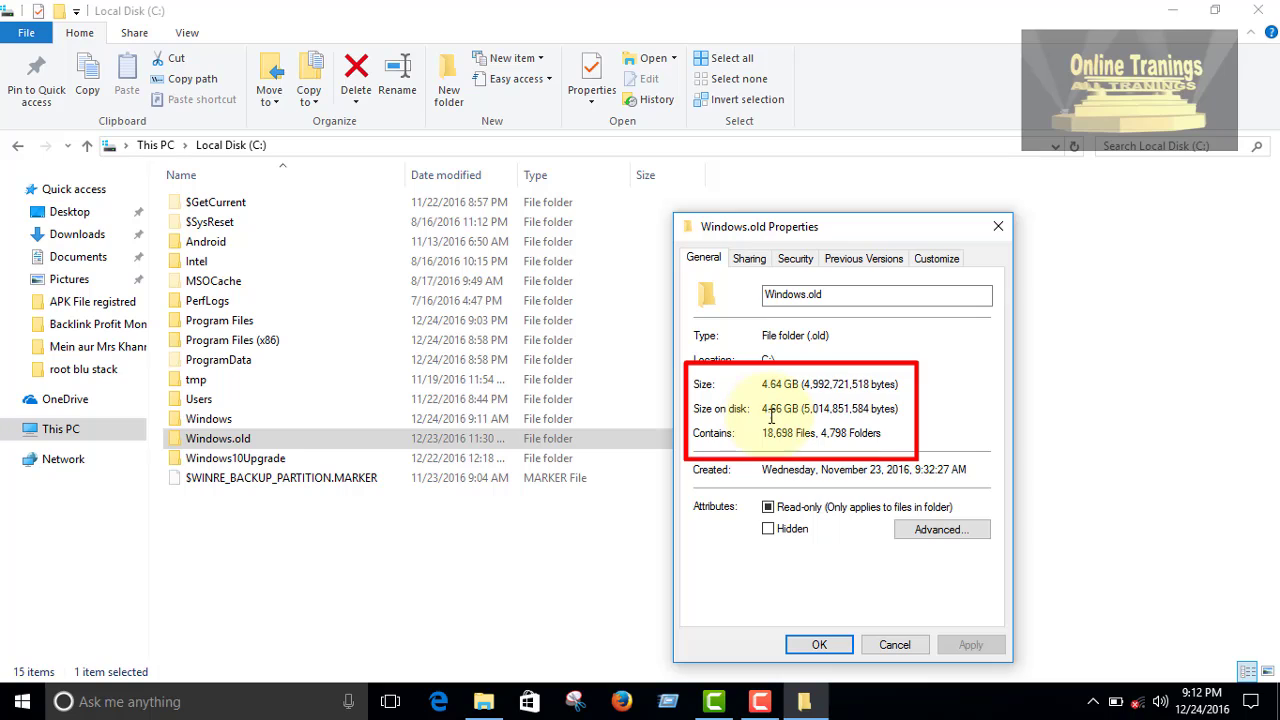
click(289, 446)
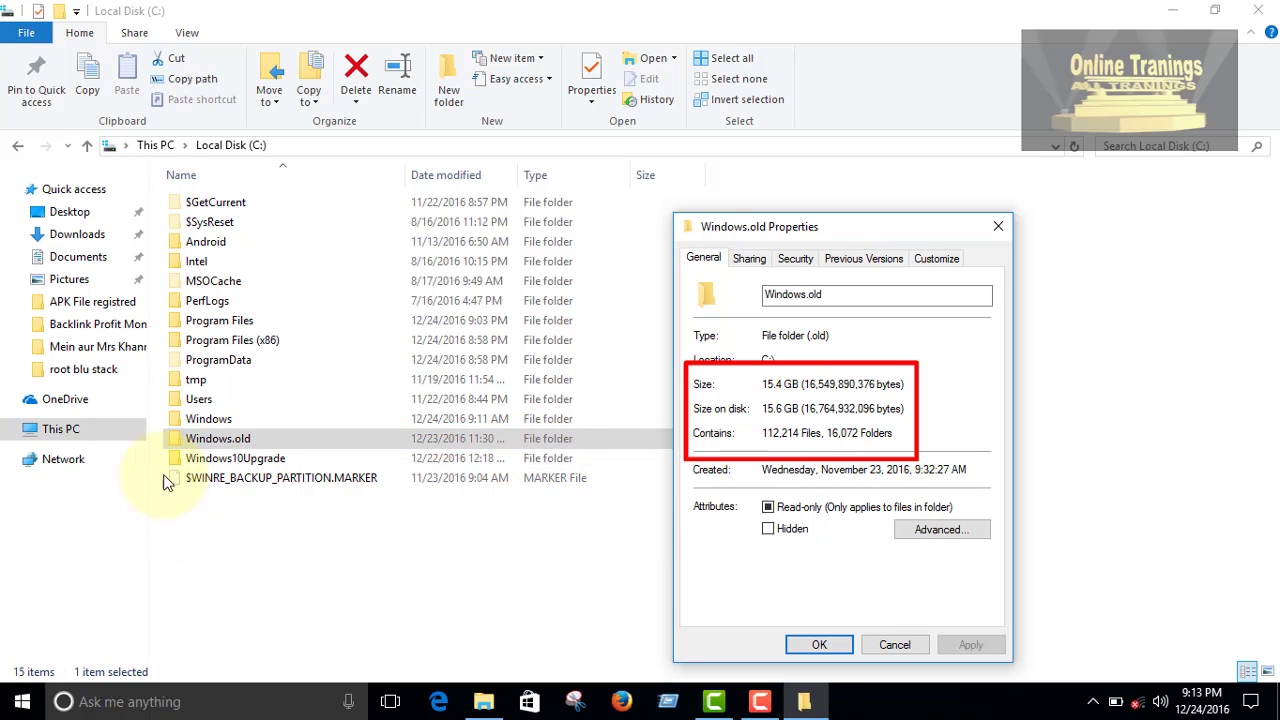
Look through the contents of the Windows folder and return to Local Disk (C:).
click(210, 422)
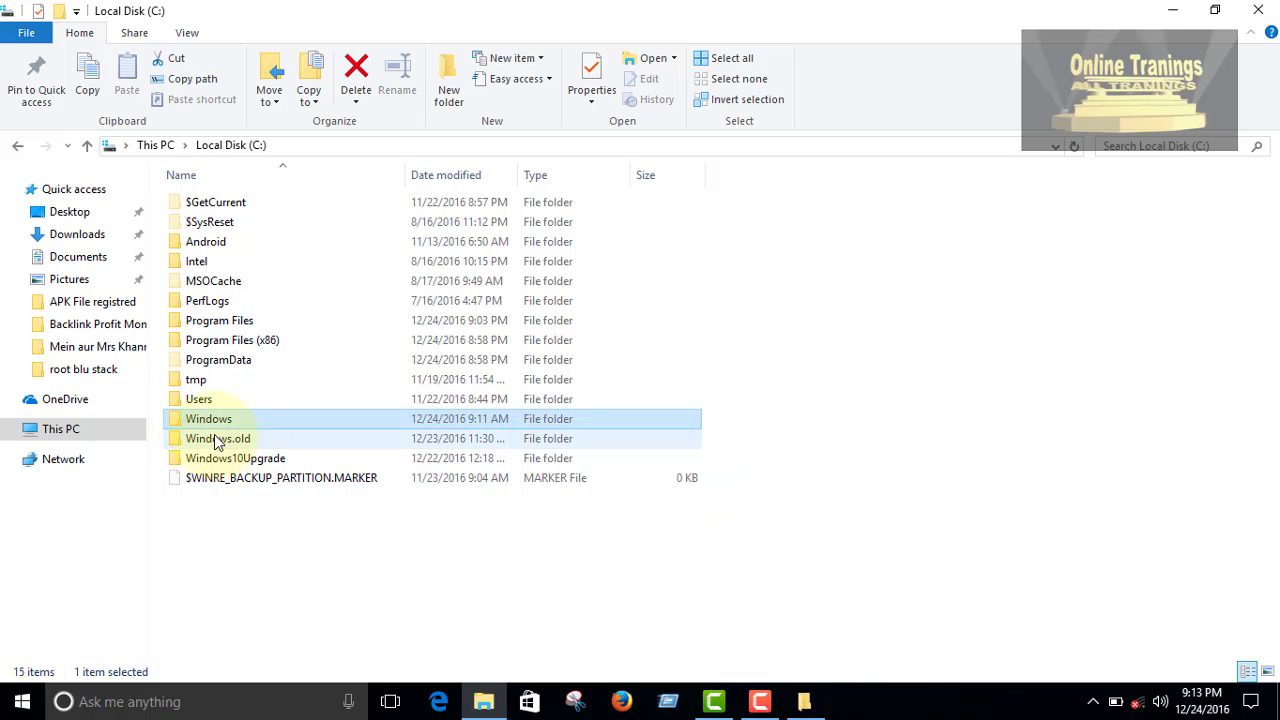
double_click(237, 421)
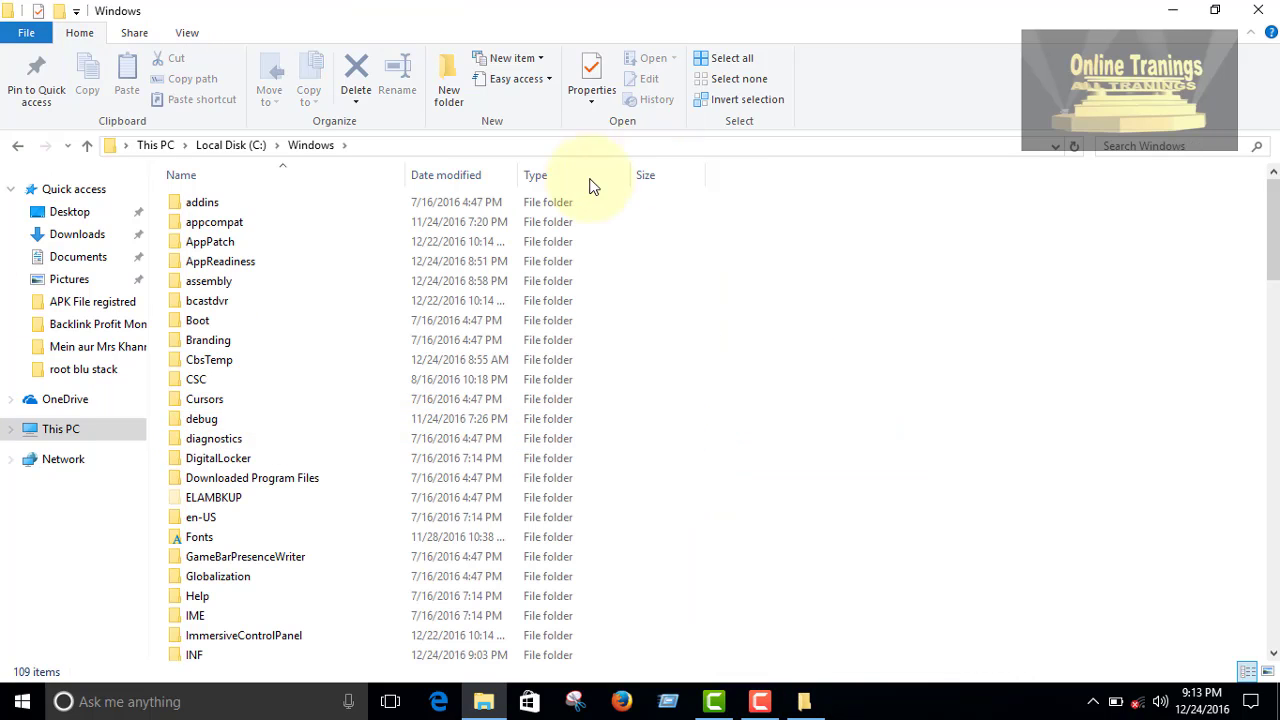
scroll(290, 300, down, 20)
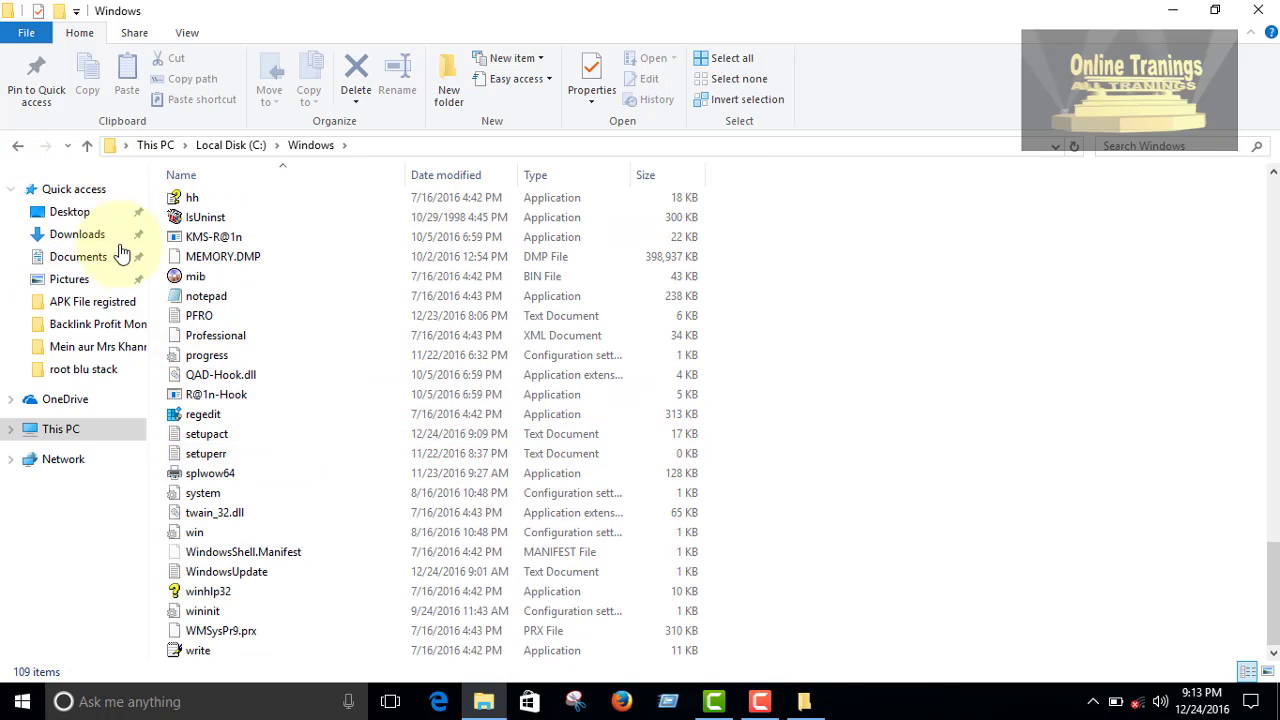
scroll(126, 251, up, 5)
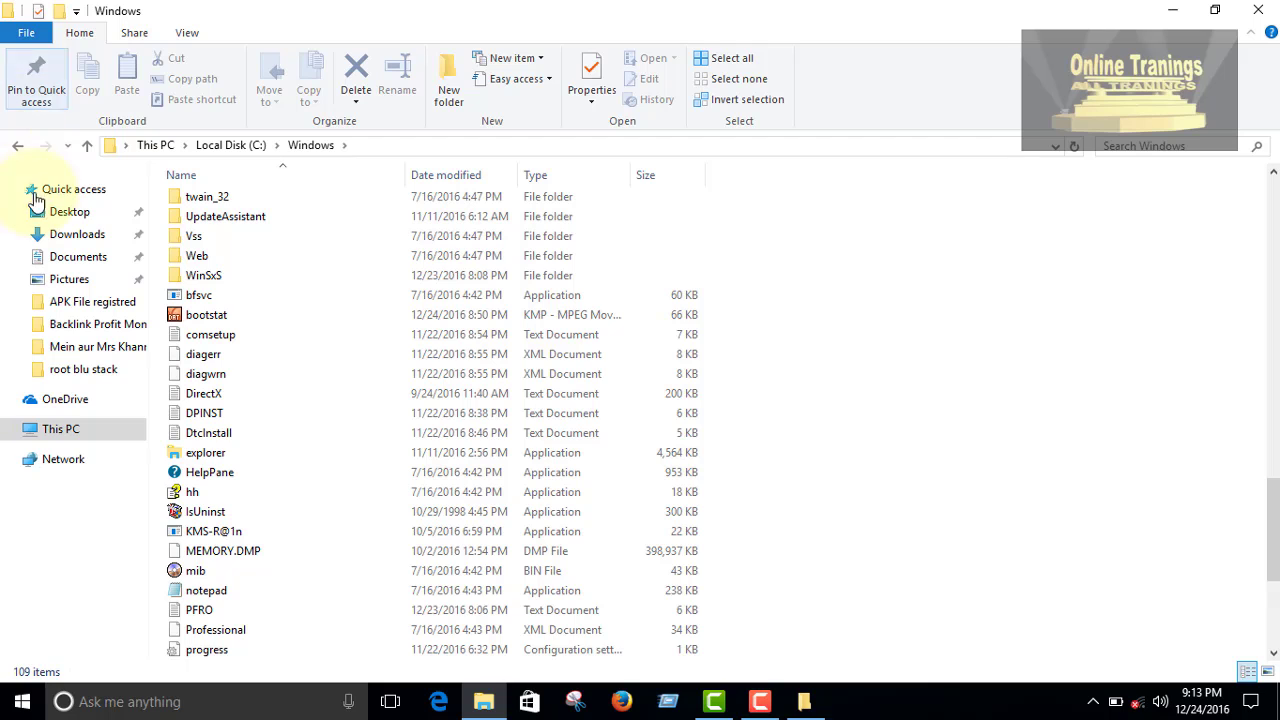
click(17, 145)
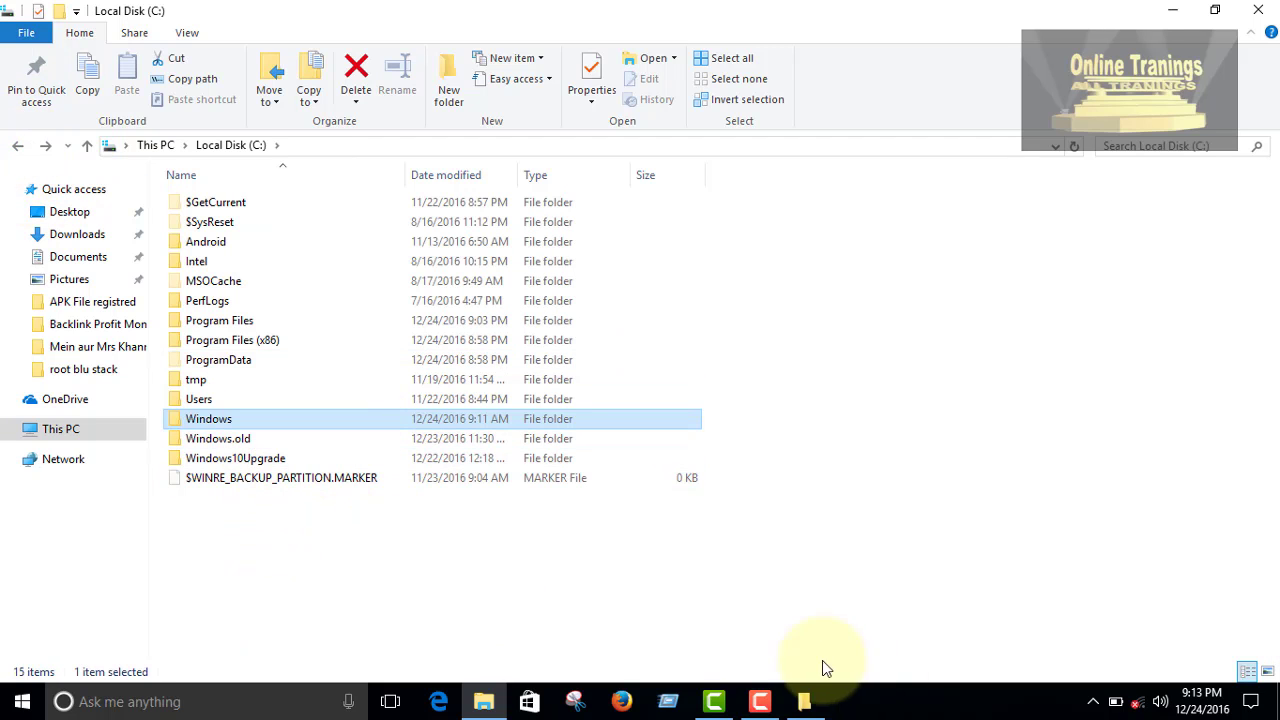
Bring the Windows.old properties back into view to recheck the folder's size, and return to This PC.
click(804, 701)
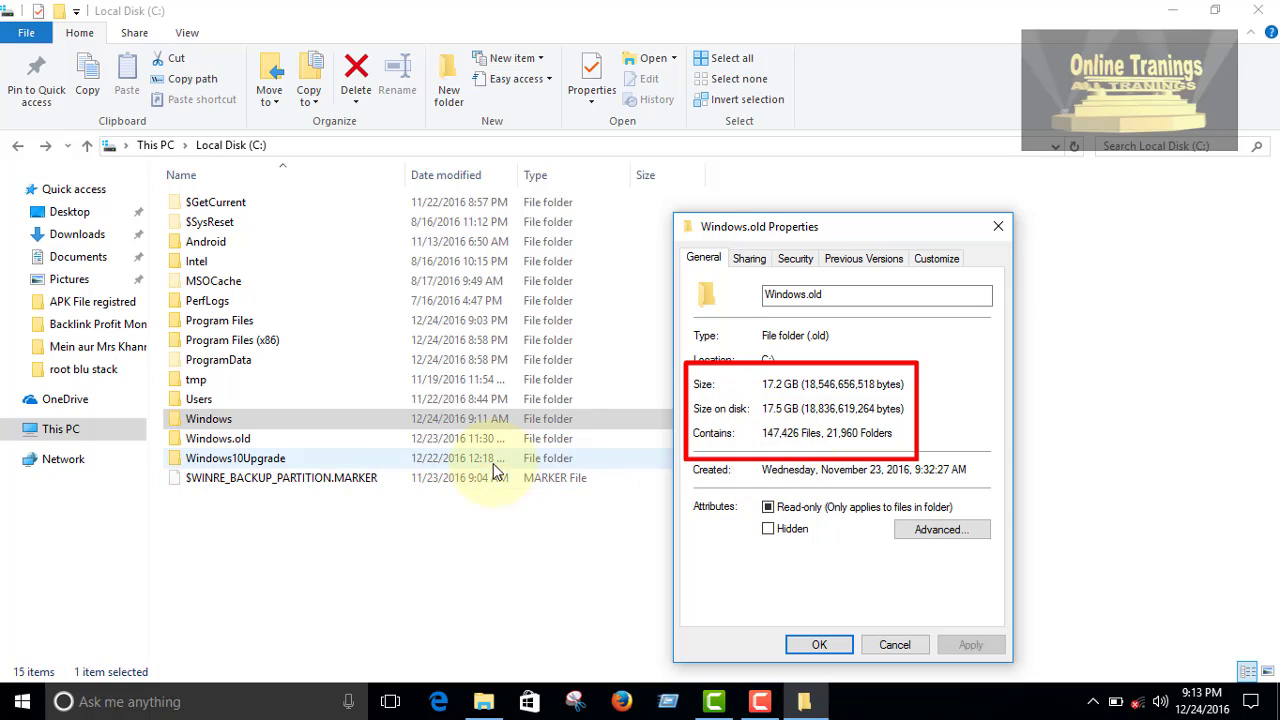
click(177, 440)
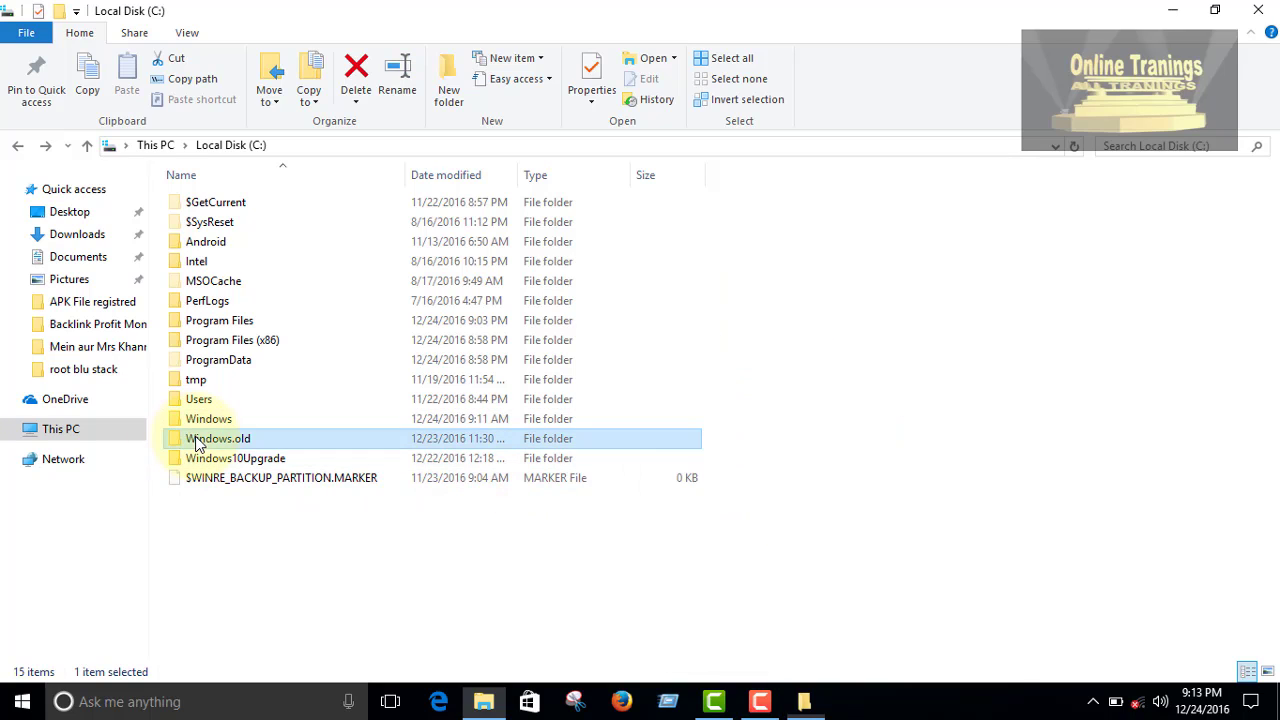
click(820, 704)
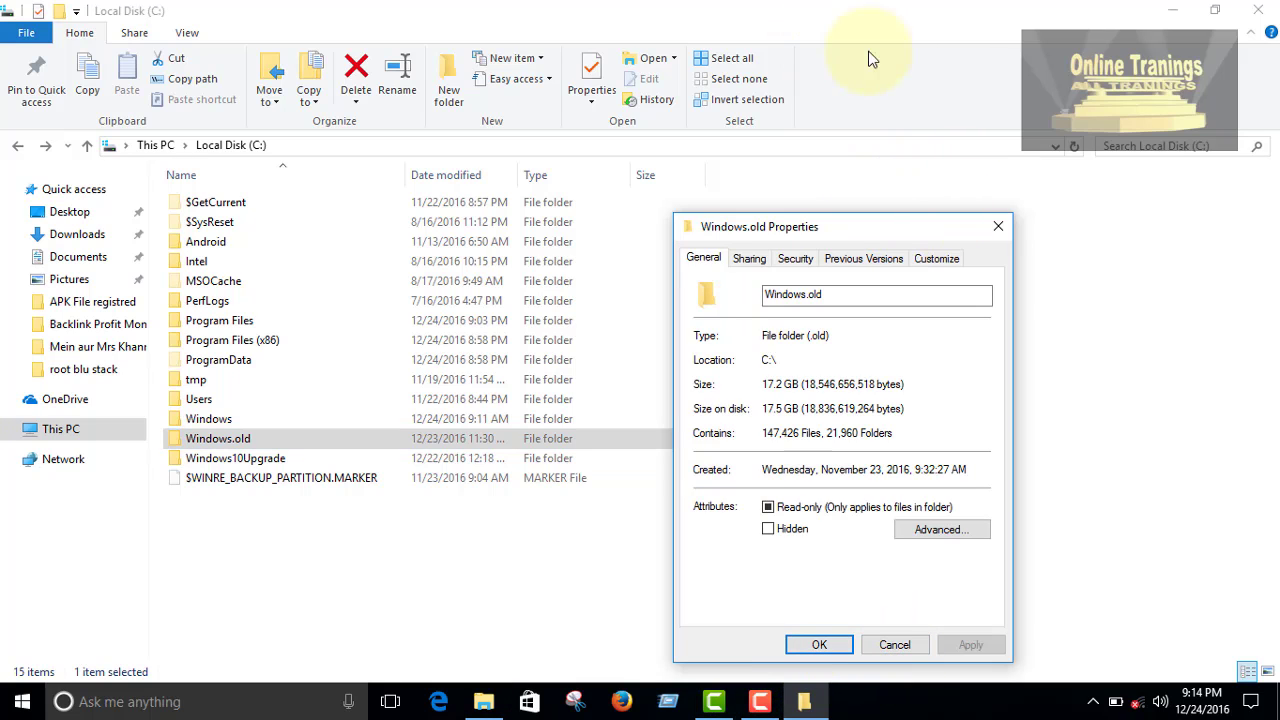
click(578, 585)
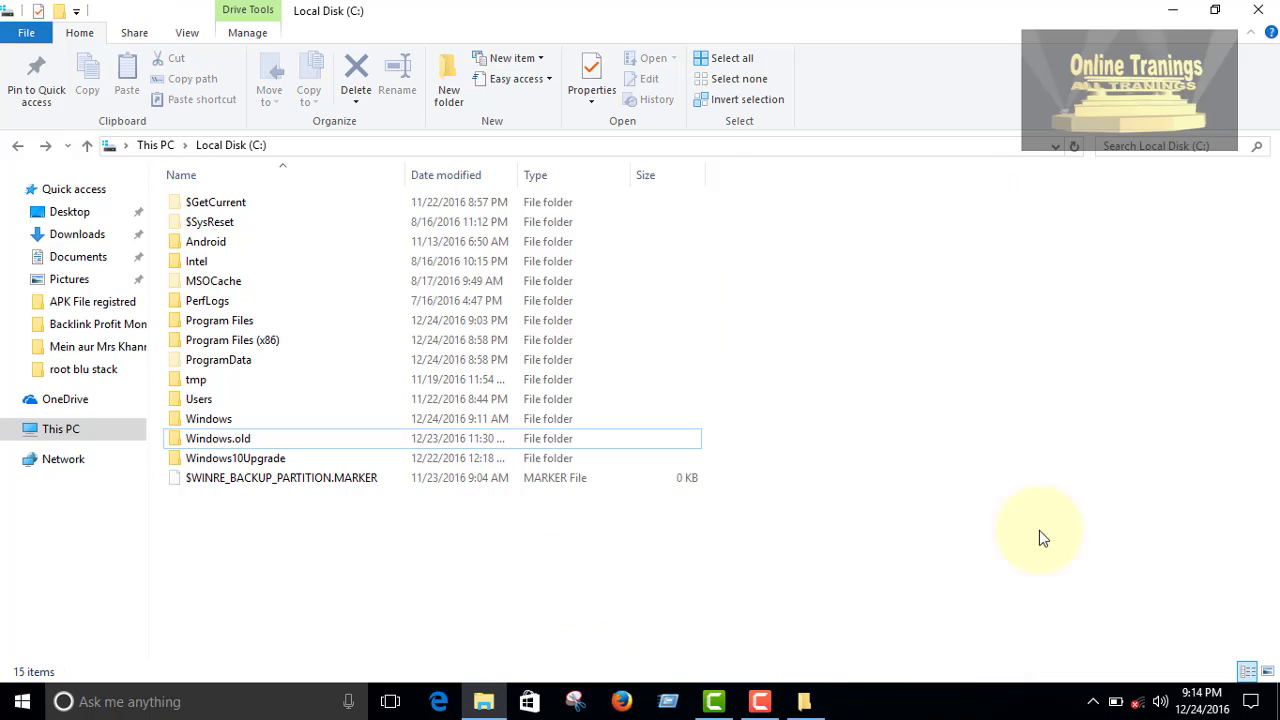
click(88, 146)
right_click(270, 355)
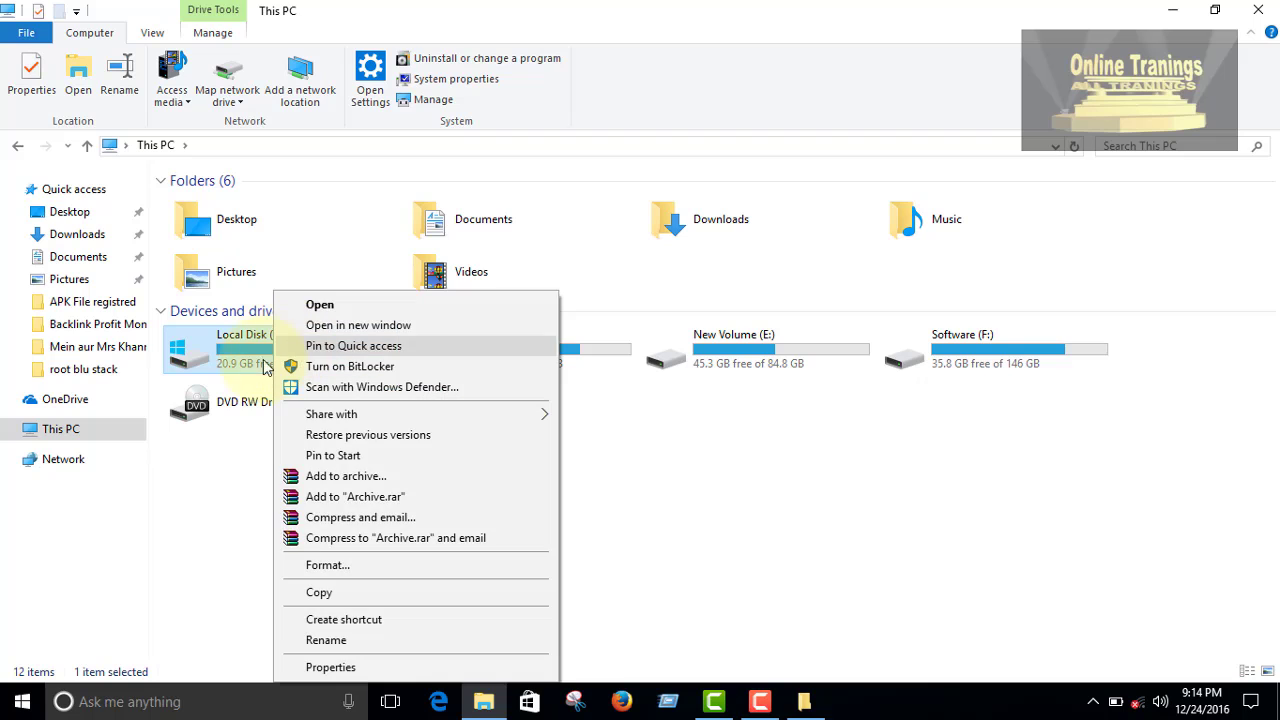
click(330, 668)
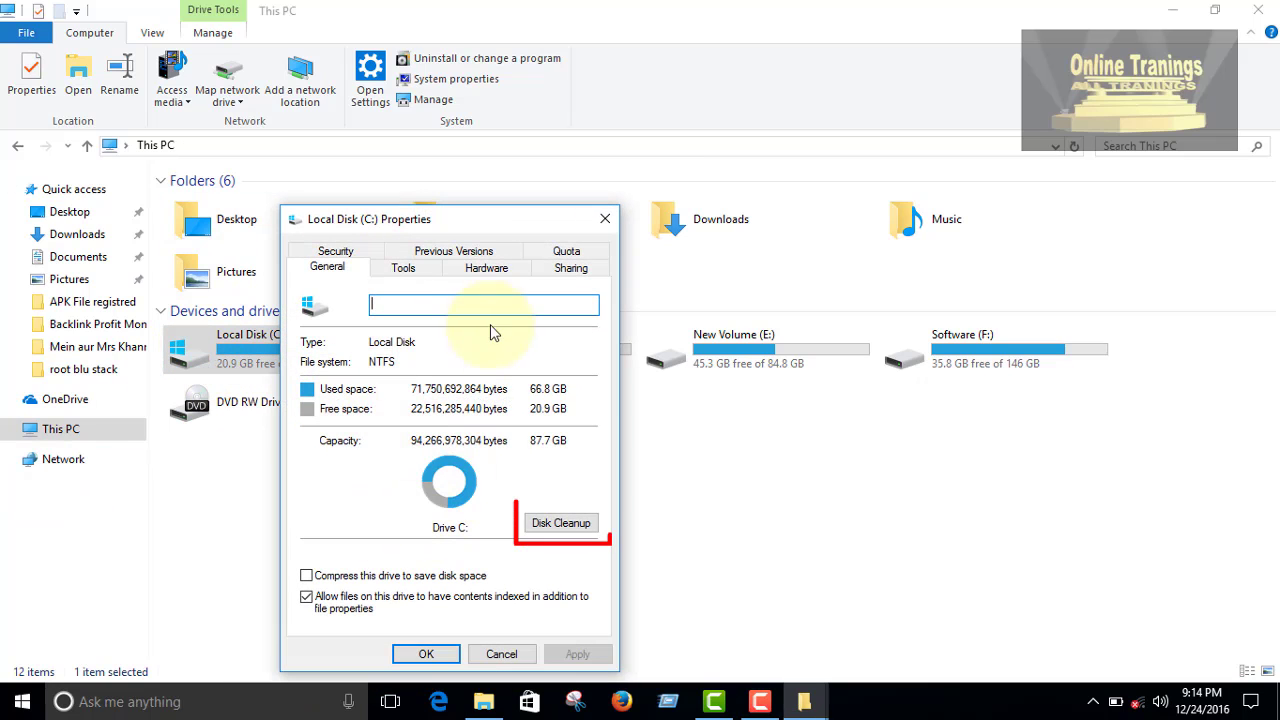
click(586, 531)
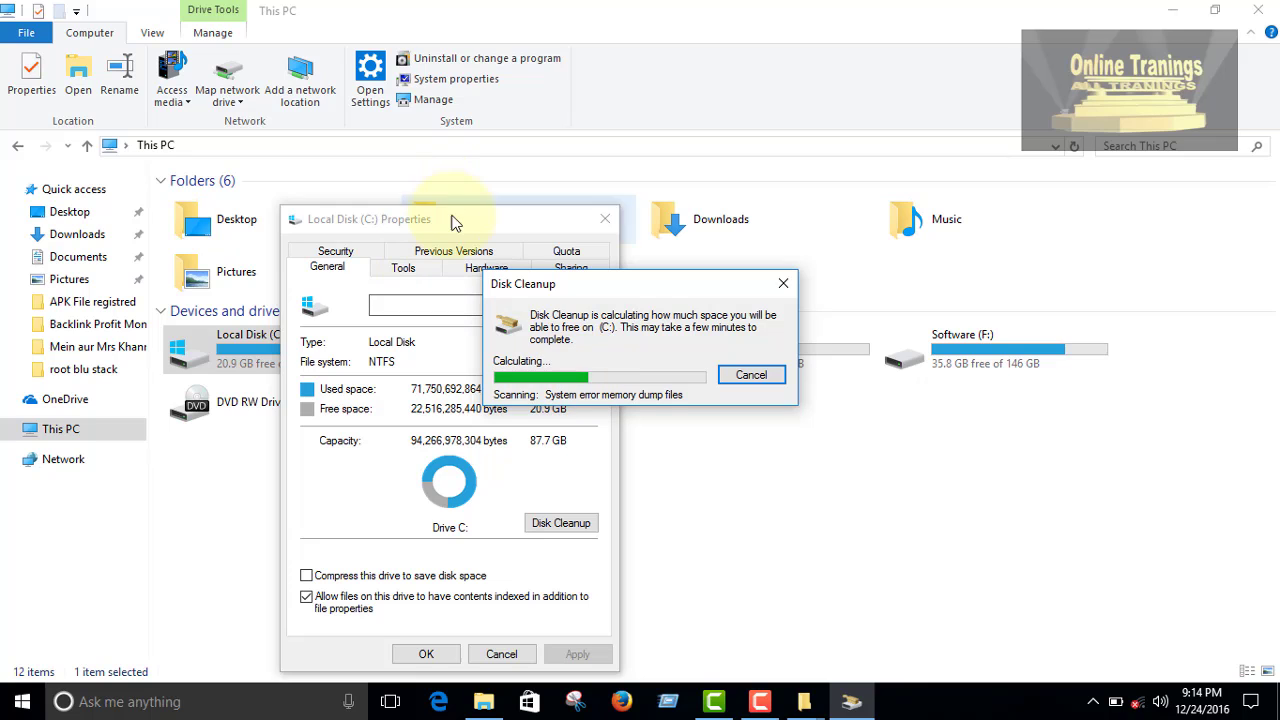
drag(455, 226, 498, 189)
click(703, 276)
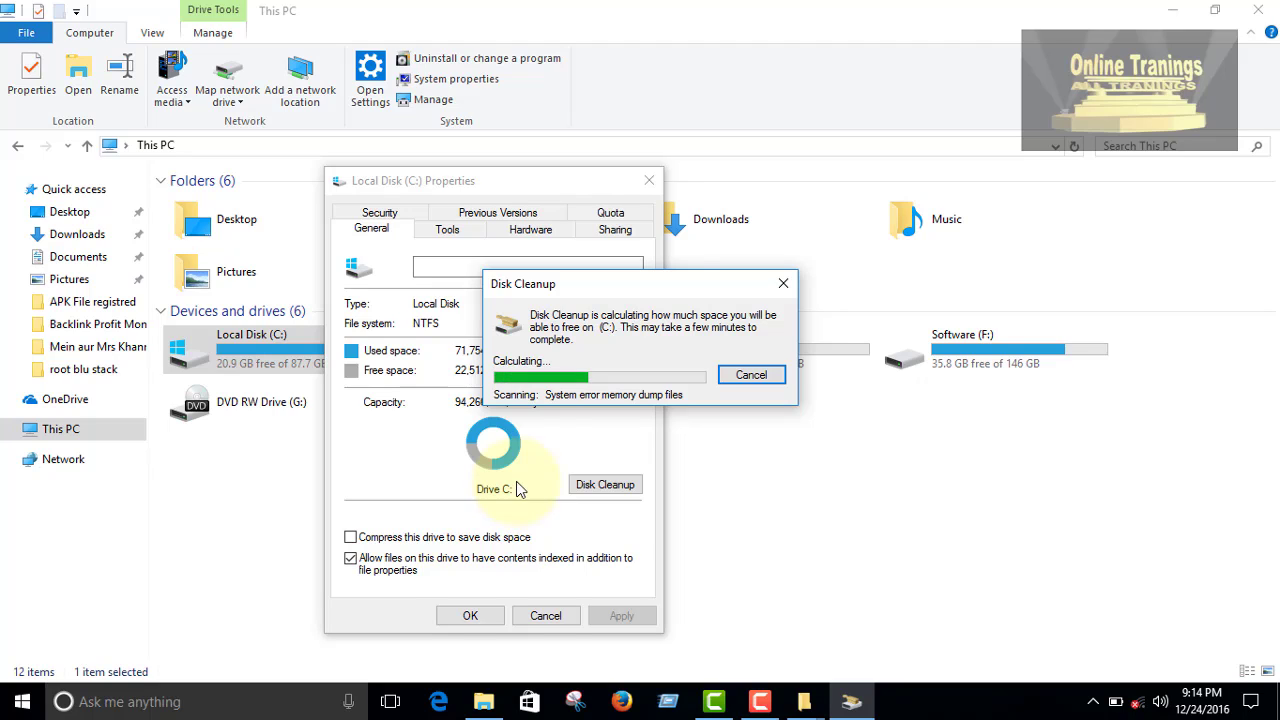
click(808, 706)
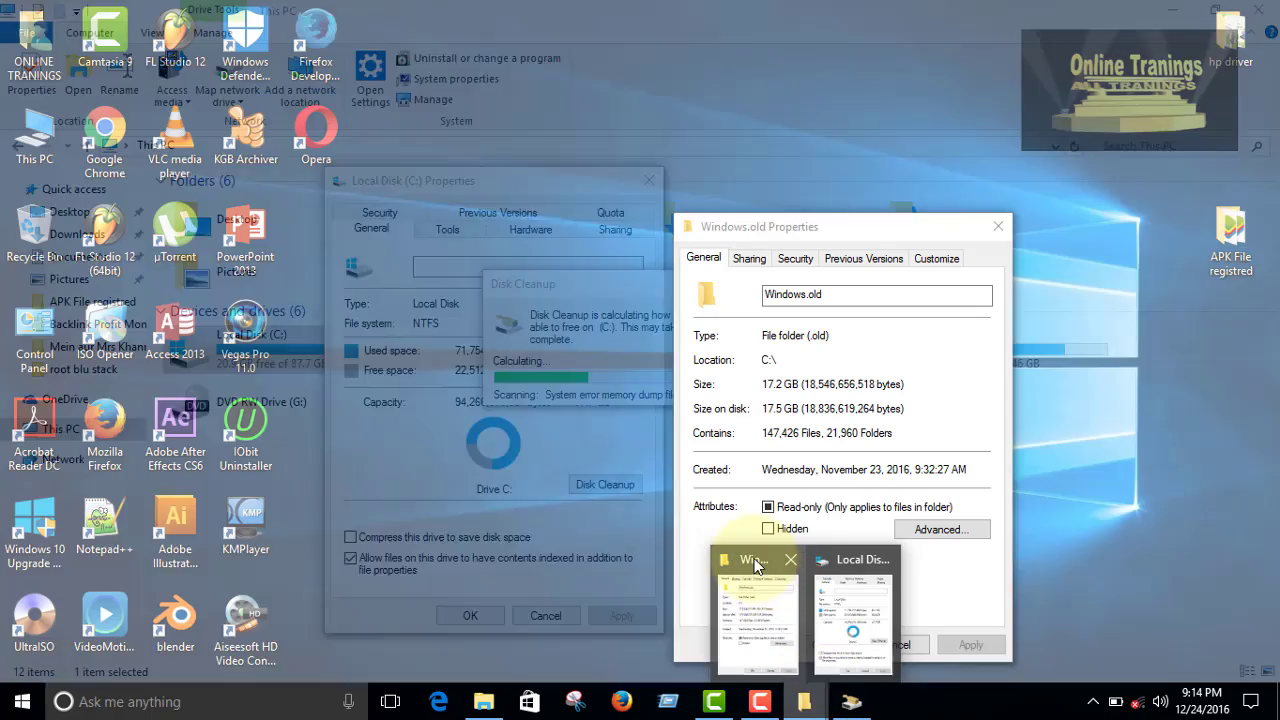
click(756, 572)
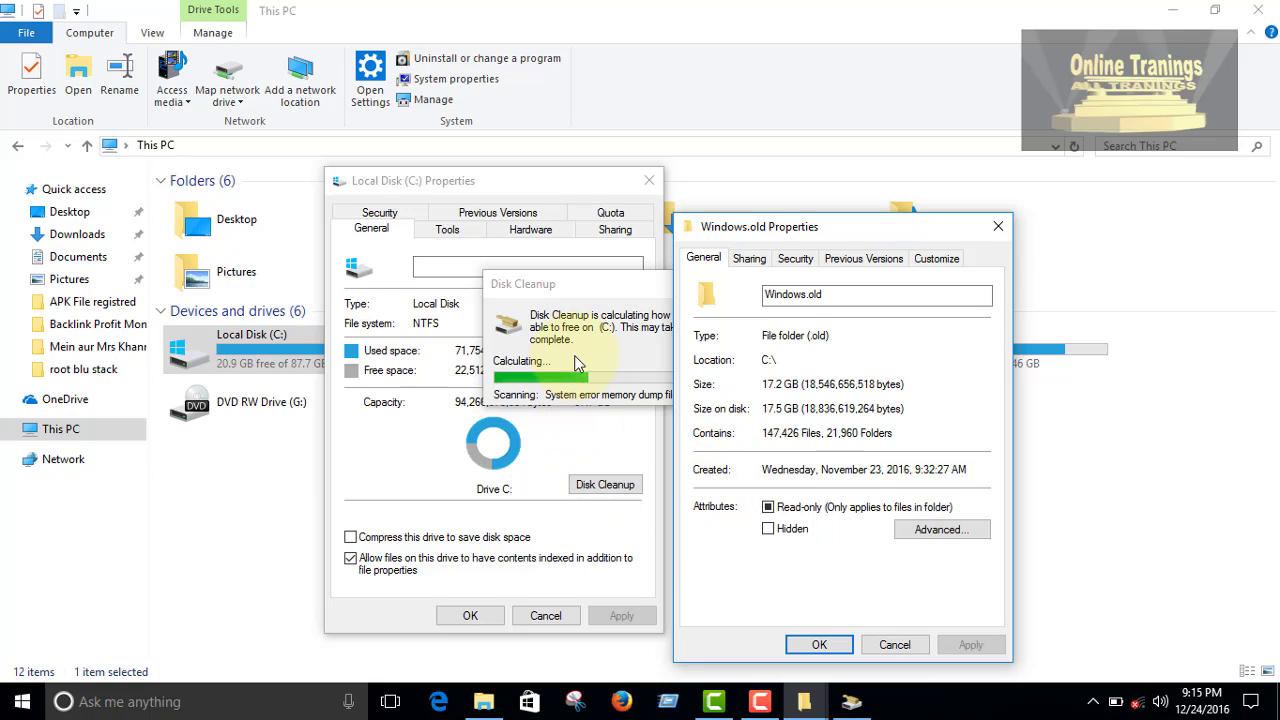
click(605, 480)
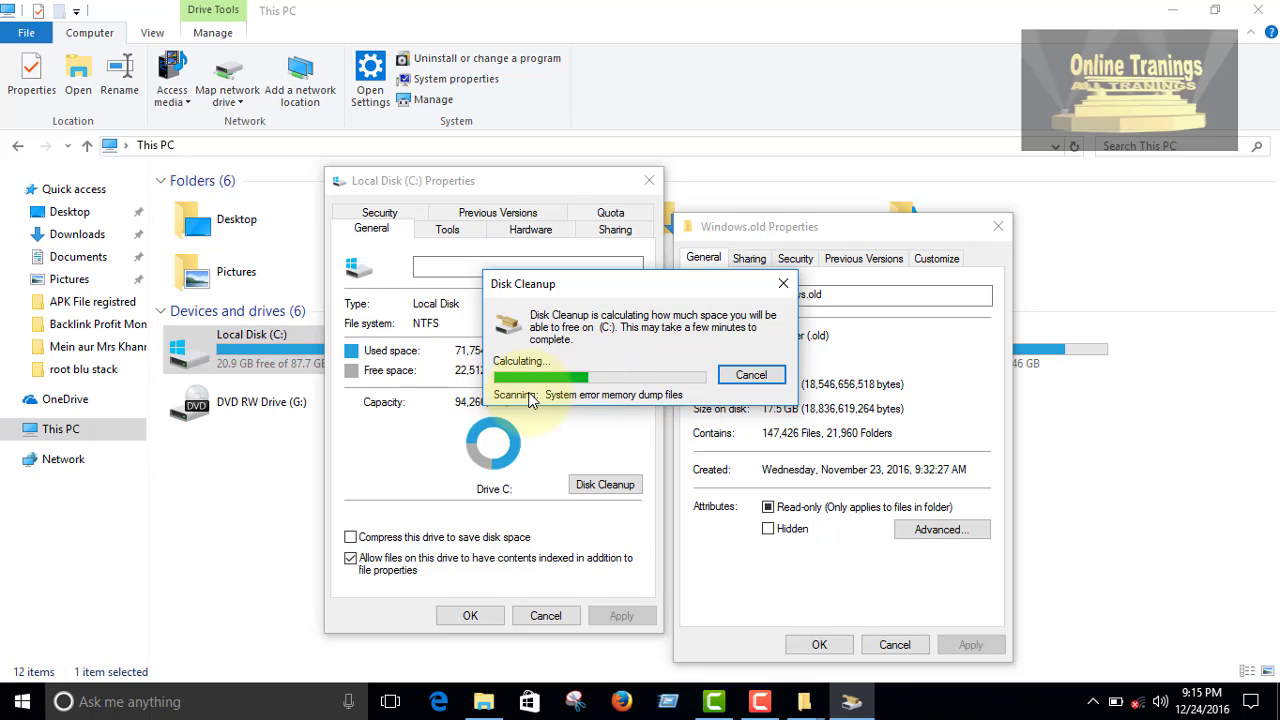
click(752, 376)
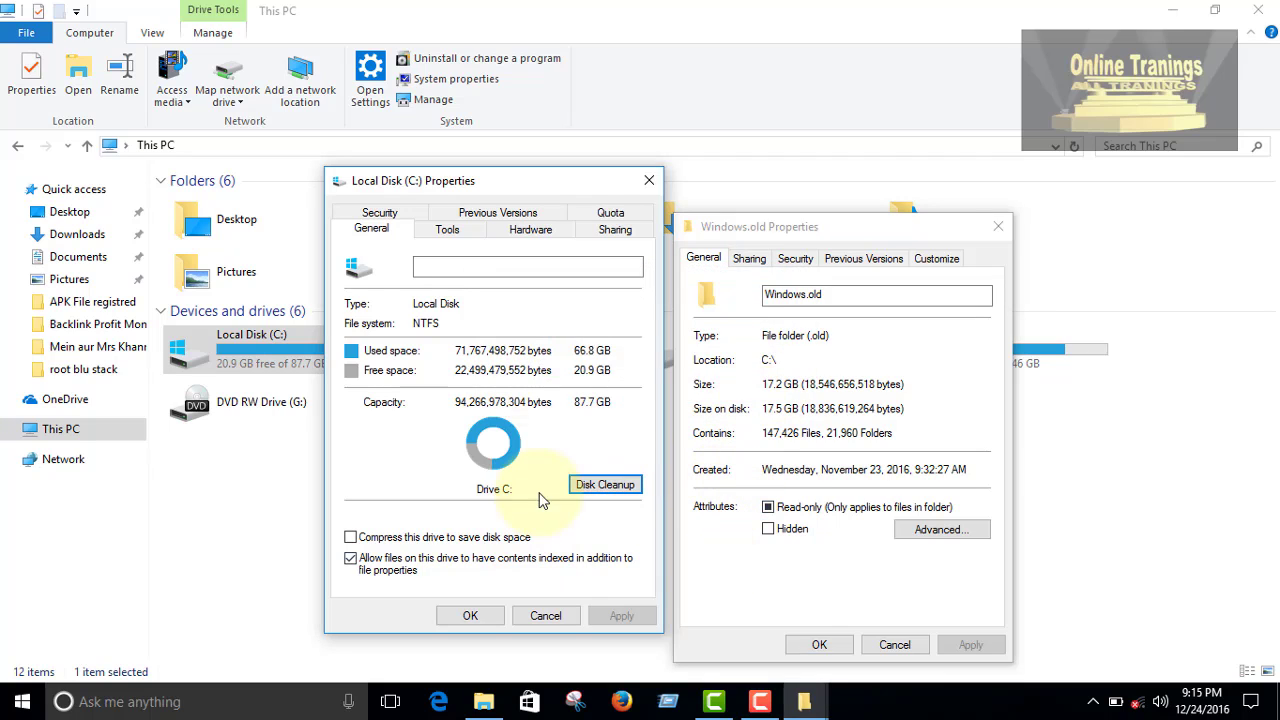
Close the properties dialogs of Windows.old and Local Disk (C:).
click(826, 645)
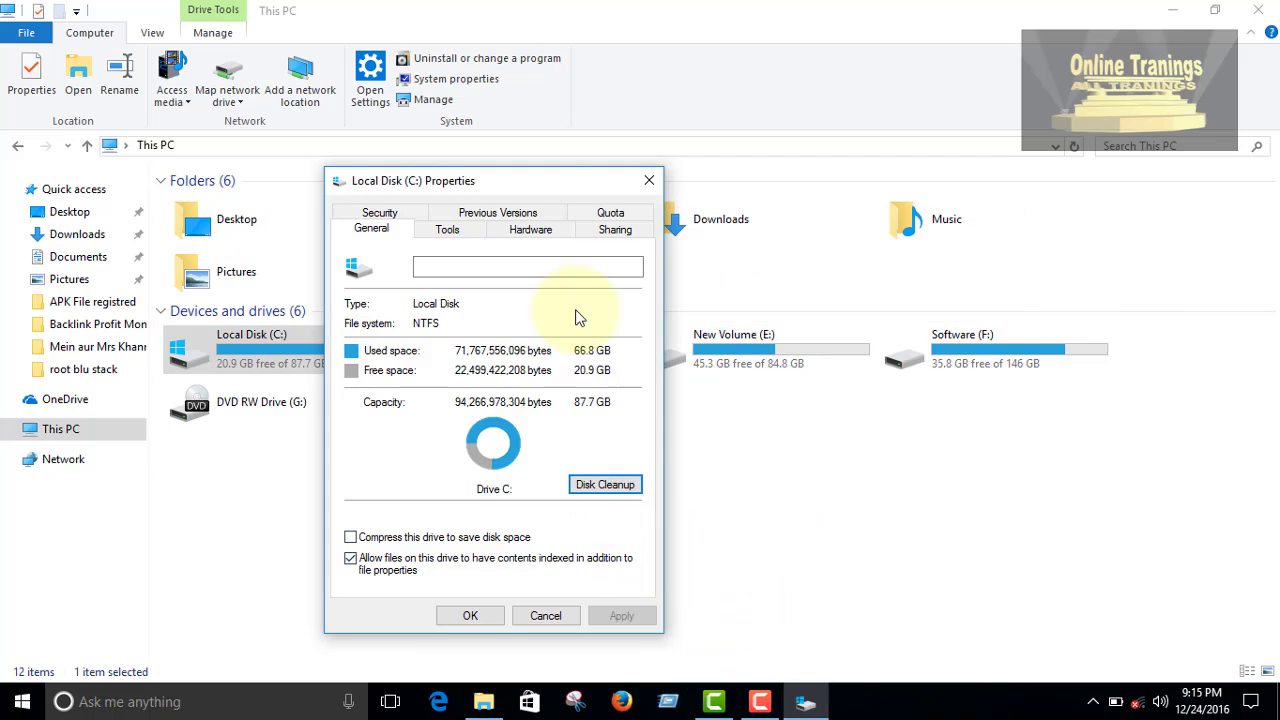
drag(490, 180, 344, 110)
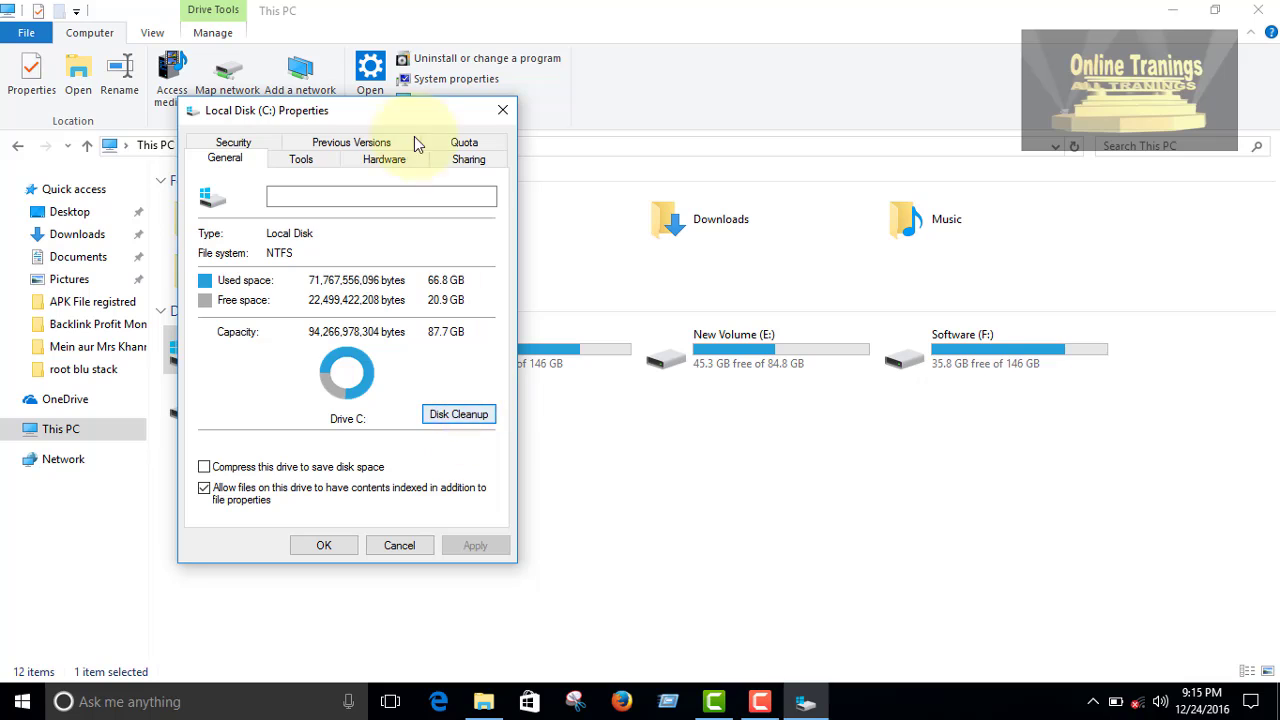
drag(390, 118, 500, 167)
click(613, 163)
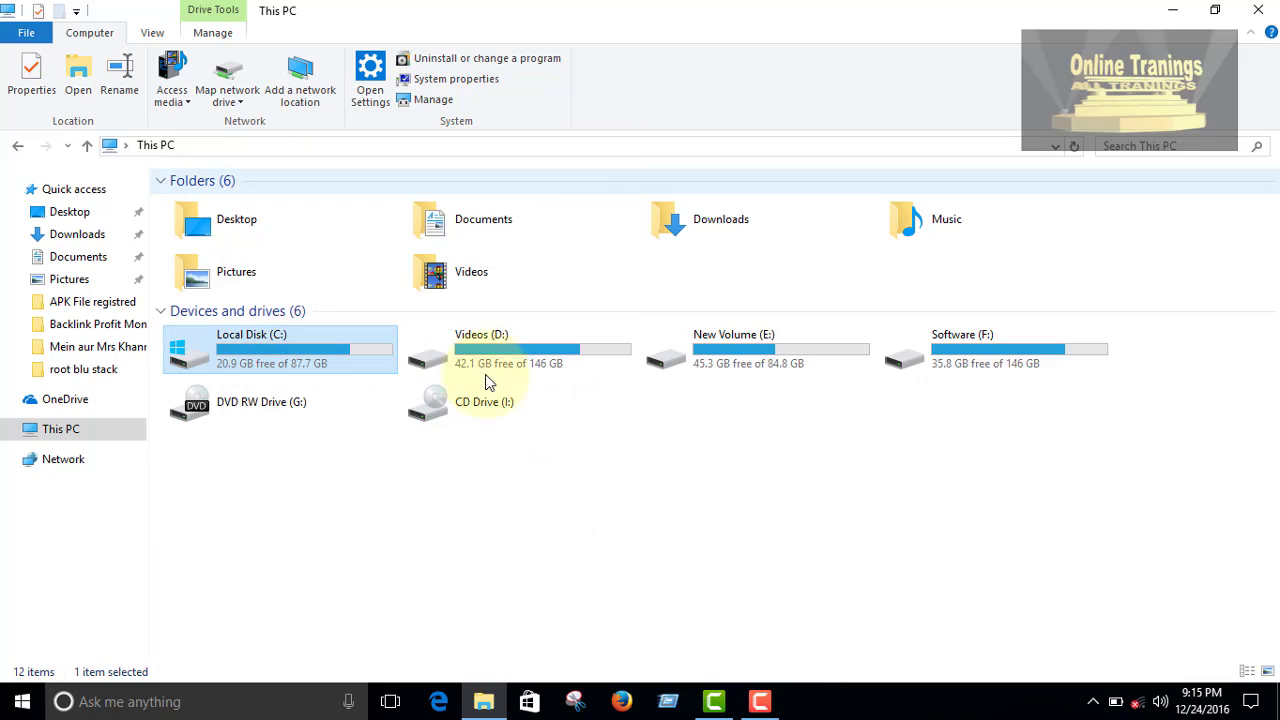
Run Disk Cleanup from the properties of Local Disk (C:) and move its results dialog clear of the properties dialog.
right_click(271, 344)
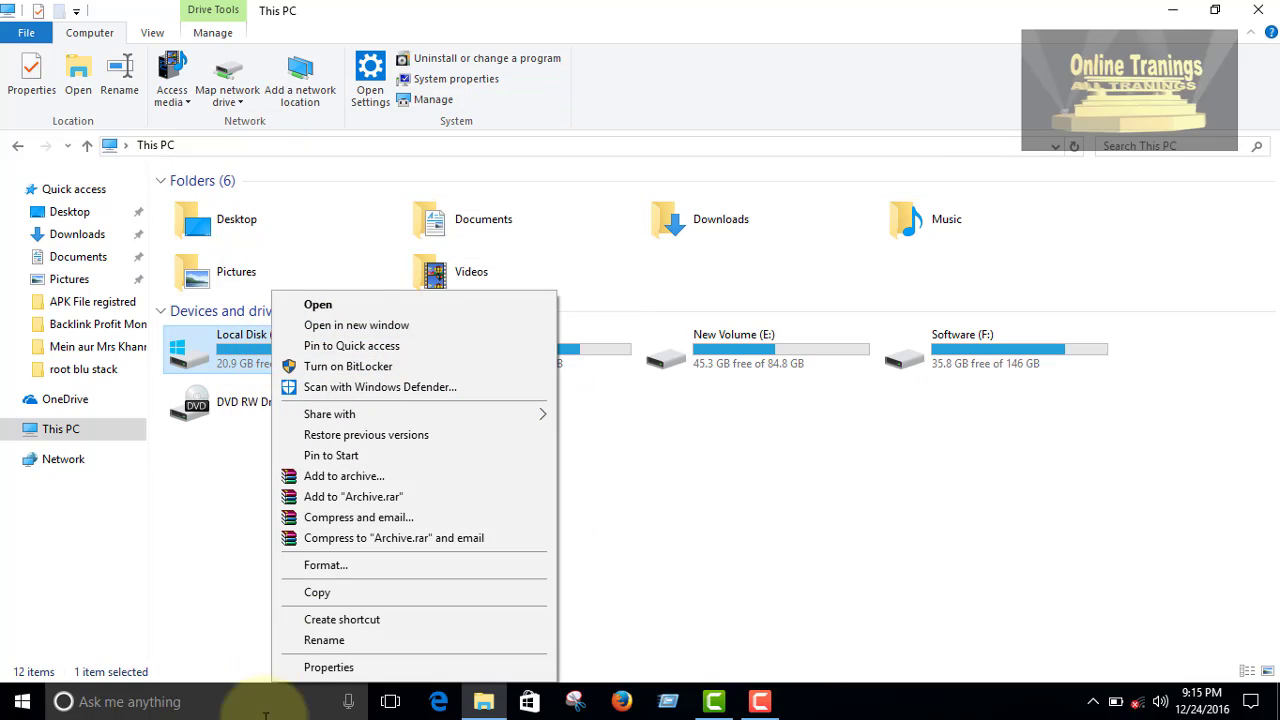
click(322, 667)
click(580, 533)
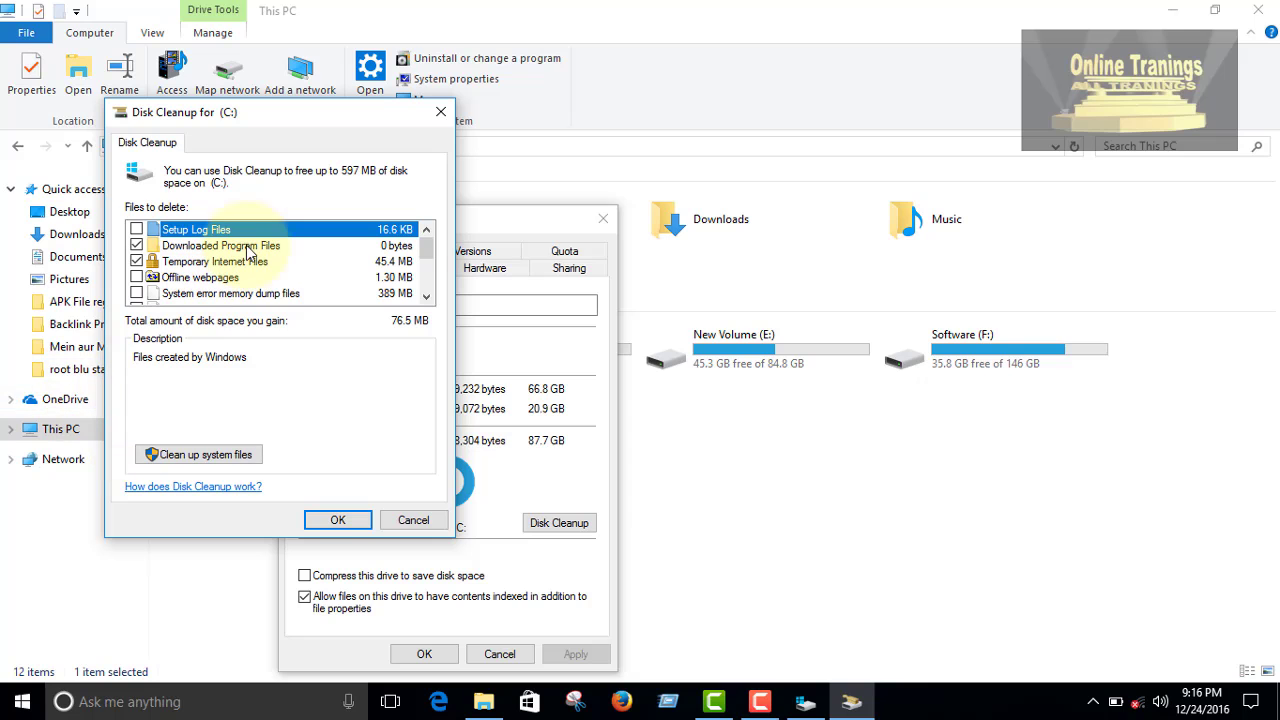
drag(336, 118, 708, 131)
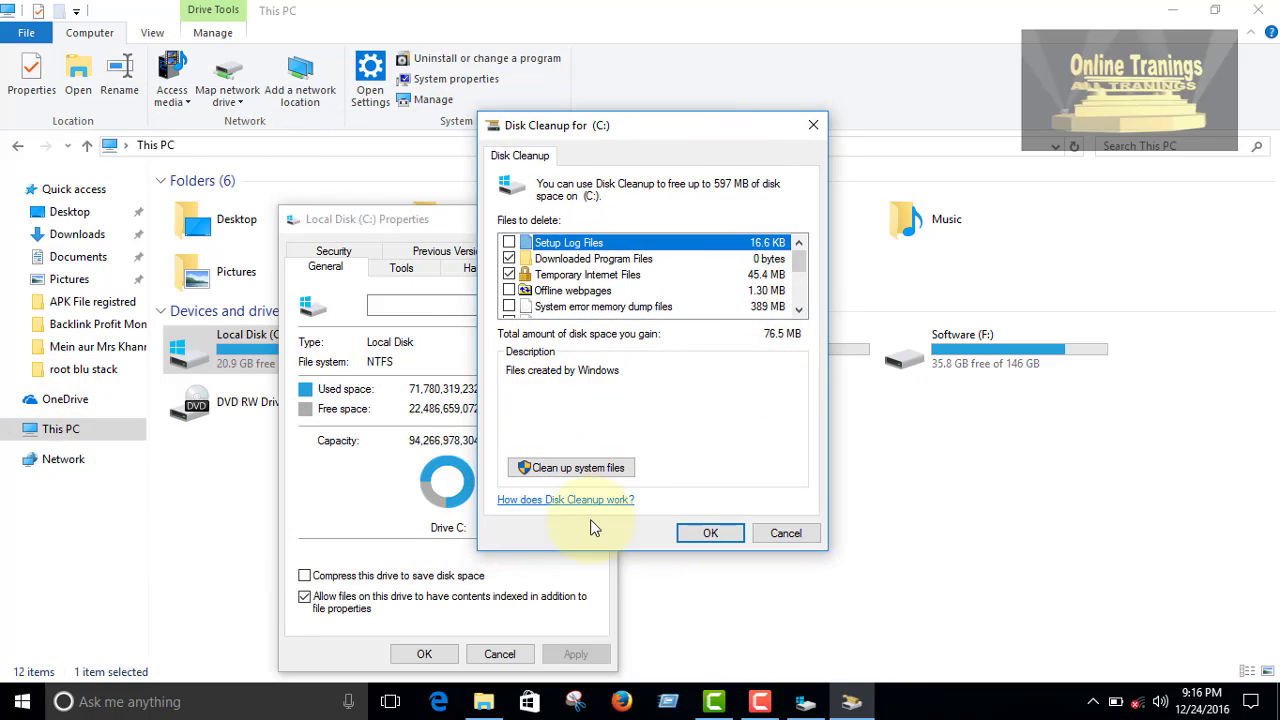
Rescan drive (C:) with system files included in Disk Cleanup and close the Local Disk (C:) properties dialog.
click(555, 468)
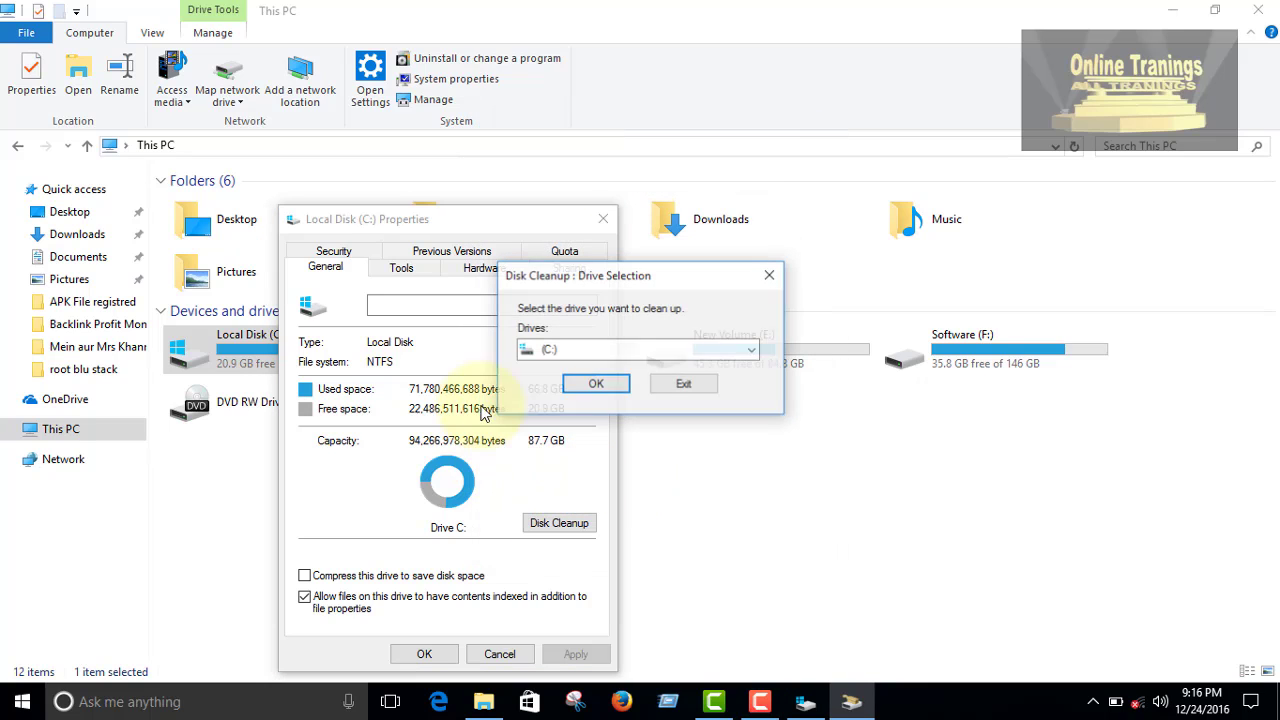
click(609, 383)
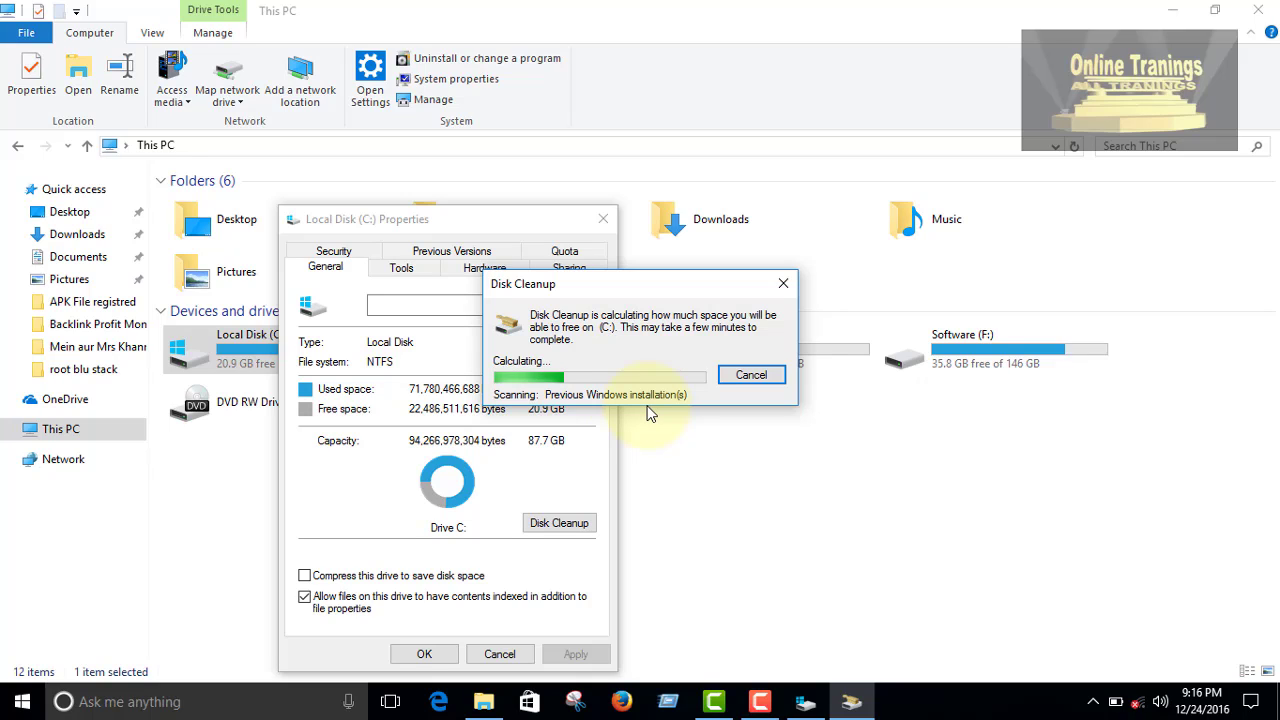
click(356, 466)
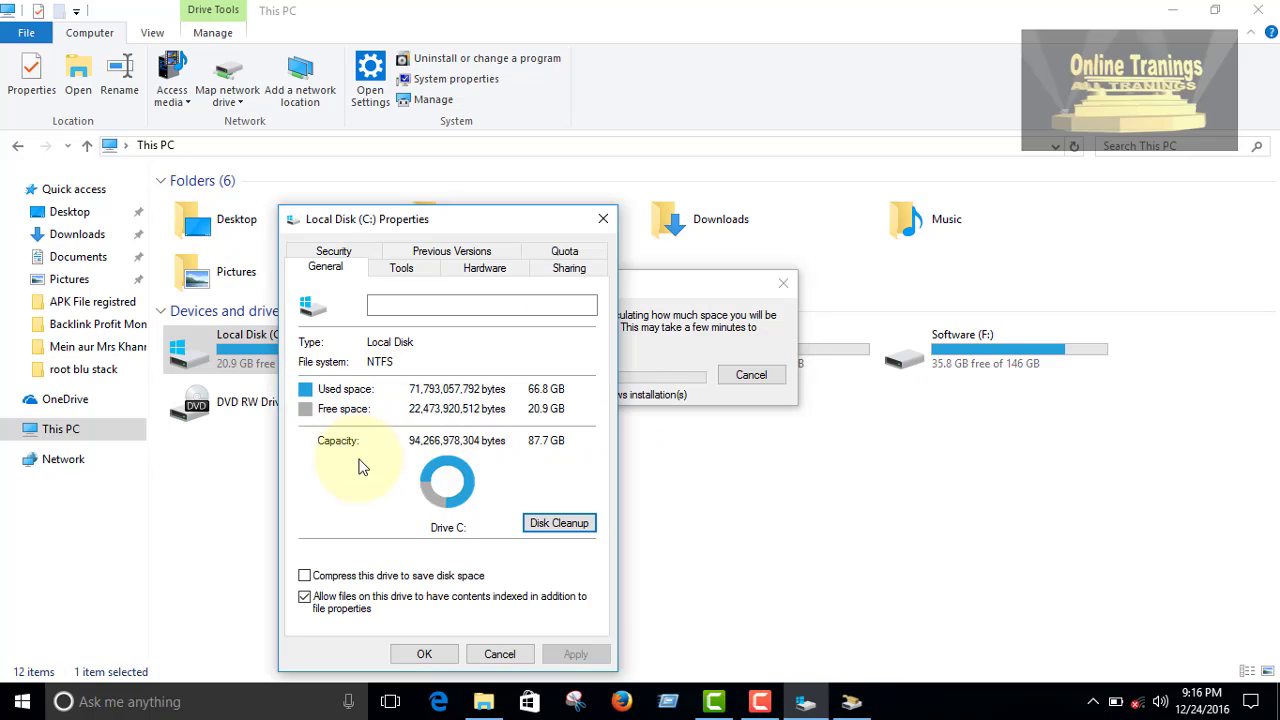
click(603, 219)
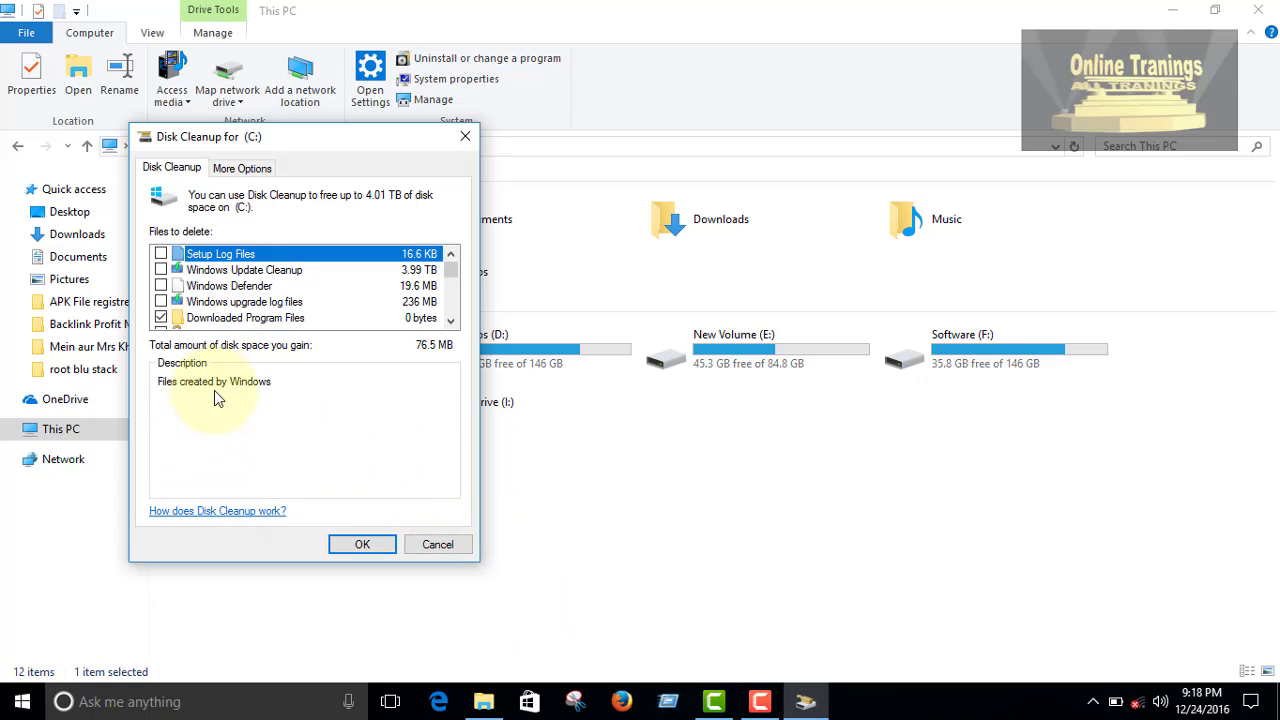
Review the Files to delete list and mark Windows upgrade log files and Offline webpages for deletion.
scroll(366, 298, down, 1)
scroll(368, 300, down, 2)
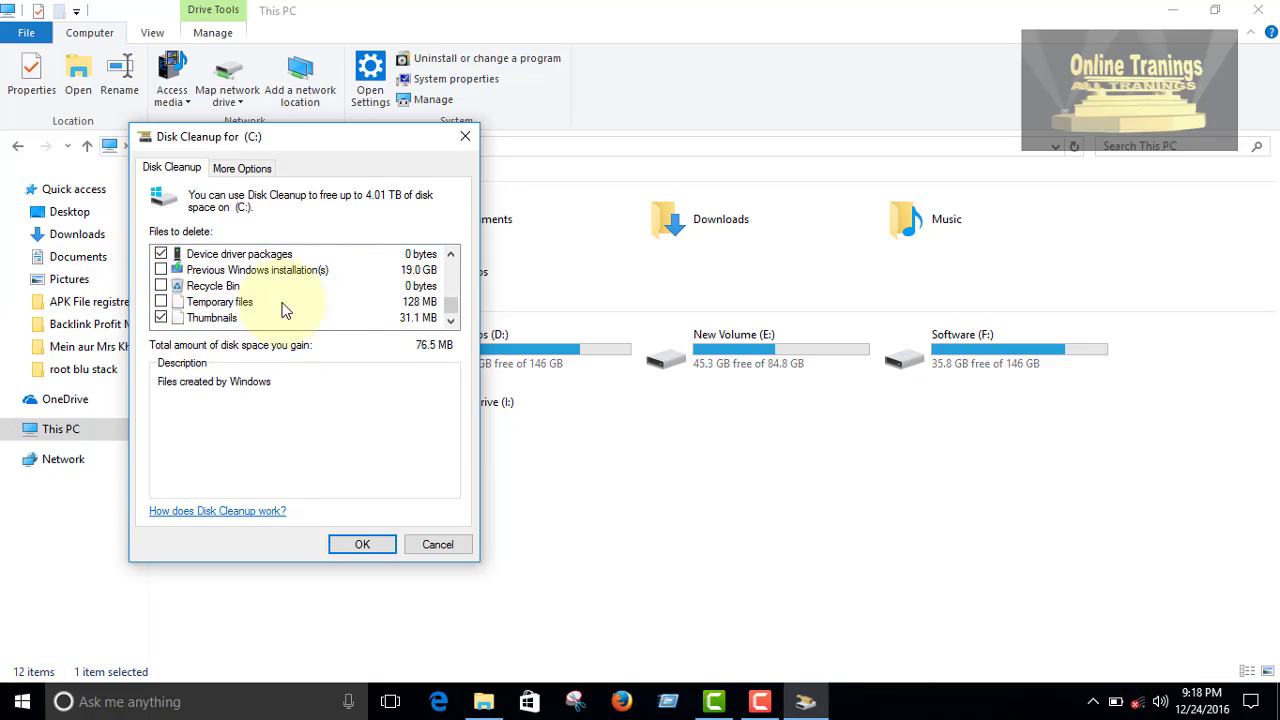
scroll(282, 310, up, 3)
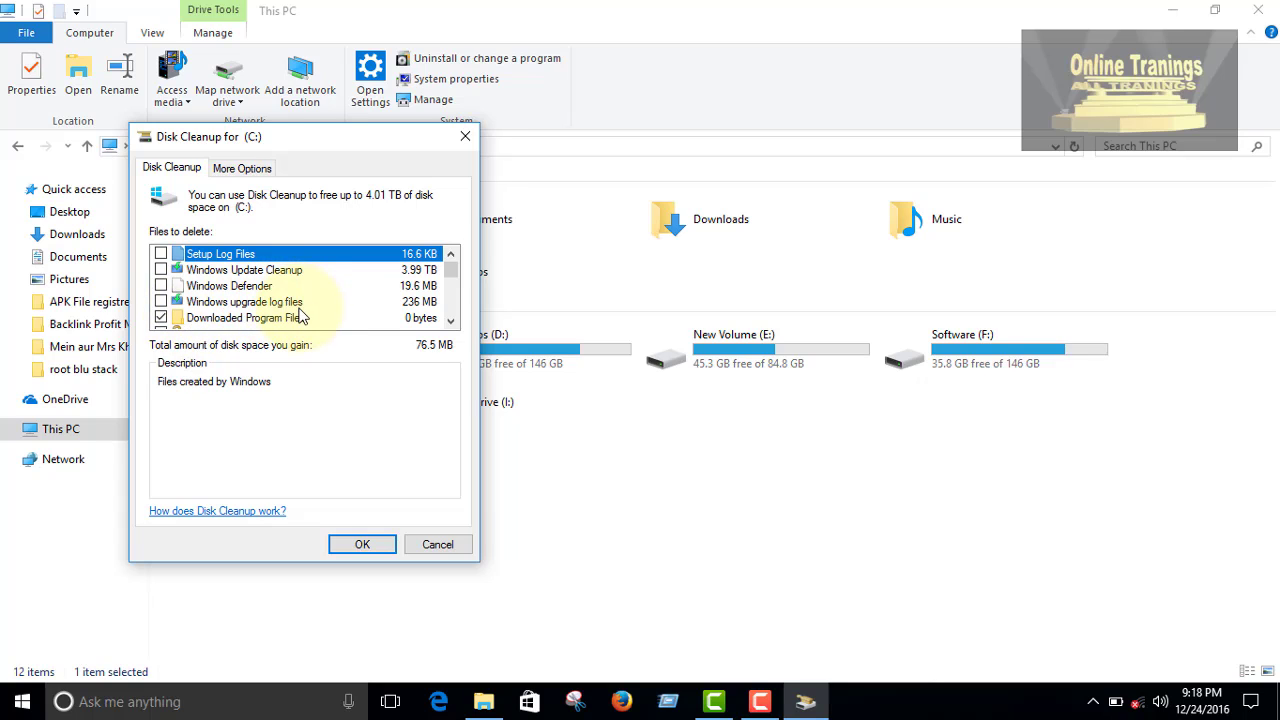
click(162, 302)
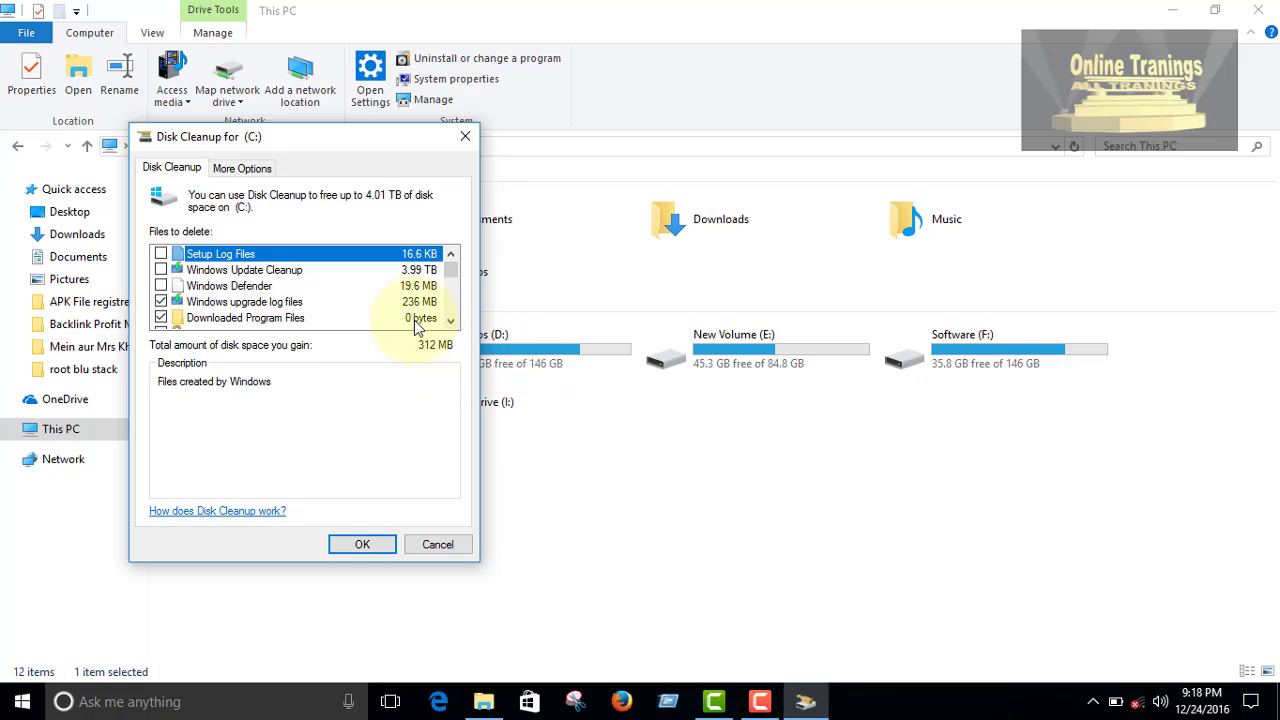
scroll(408, 320, down, 1)
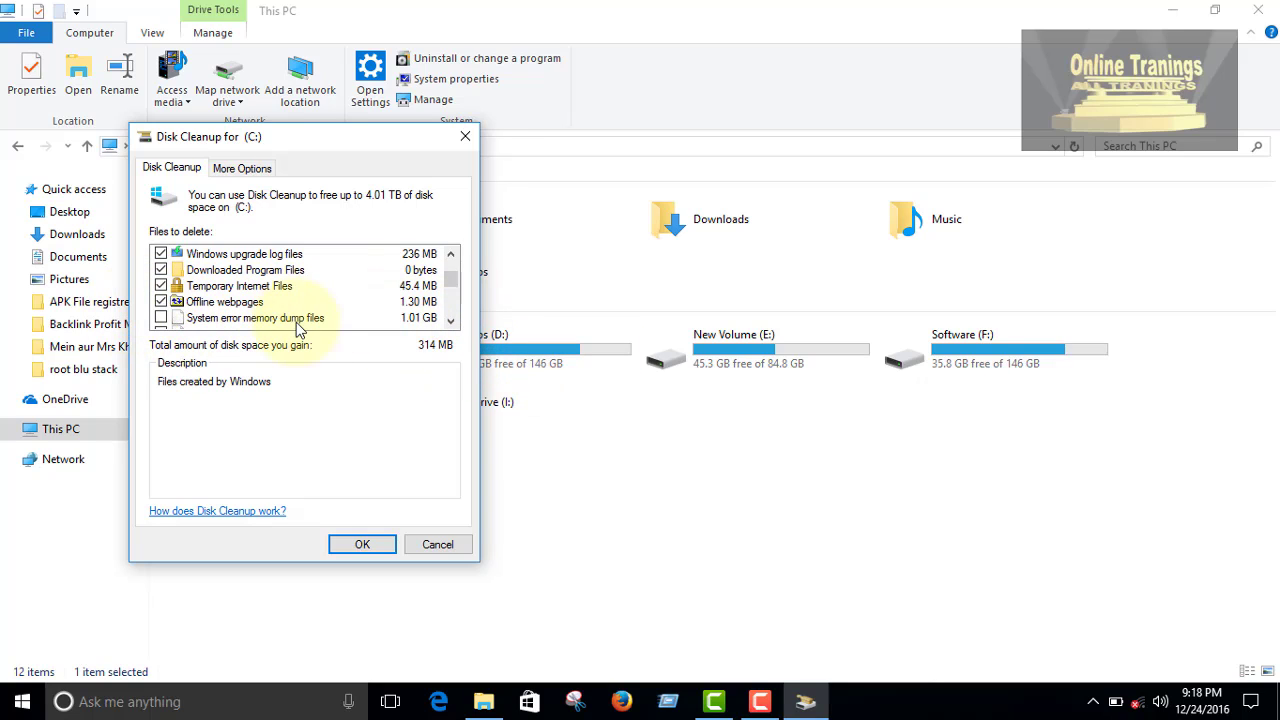
Mark System error memory dump files and Previous Windows installation(s) for deletion, and move the Disk Cleanup dialog off the Local Disk (C:) entry.
click(255, 318)
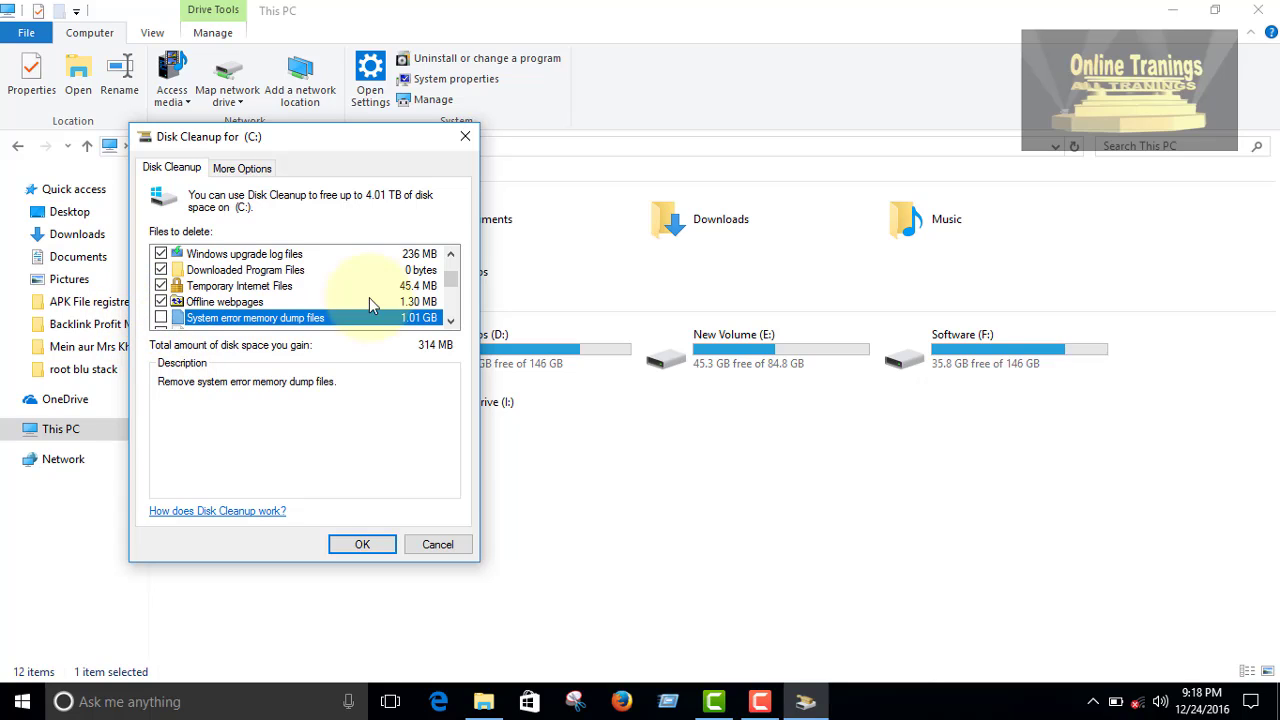
scroll(369, 297, down, 2)
scroll(383, 330, up, 2)
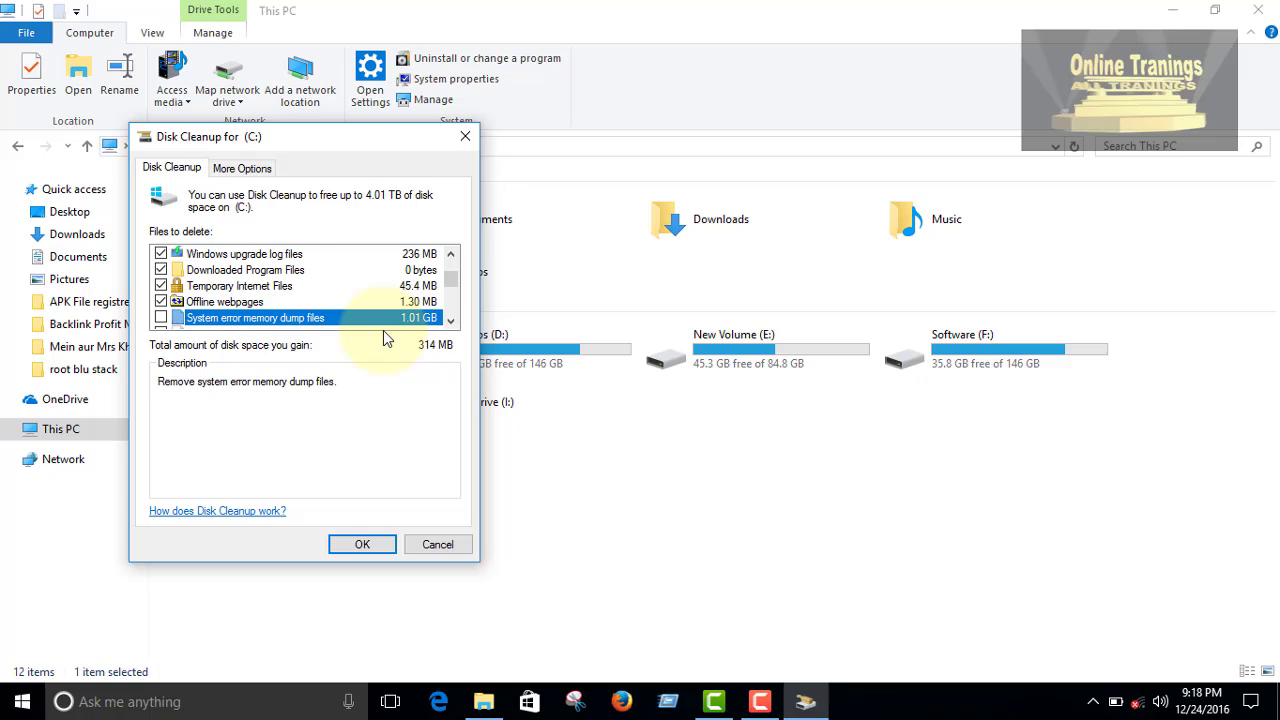
scroll(365, 320, down, 1)
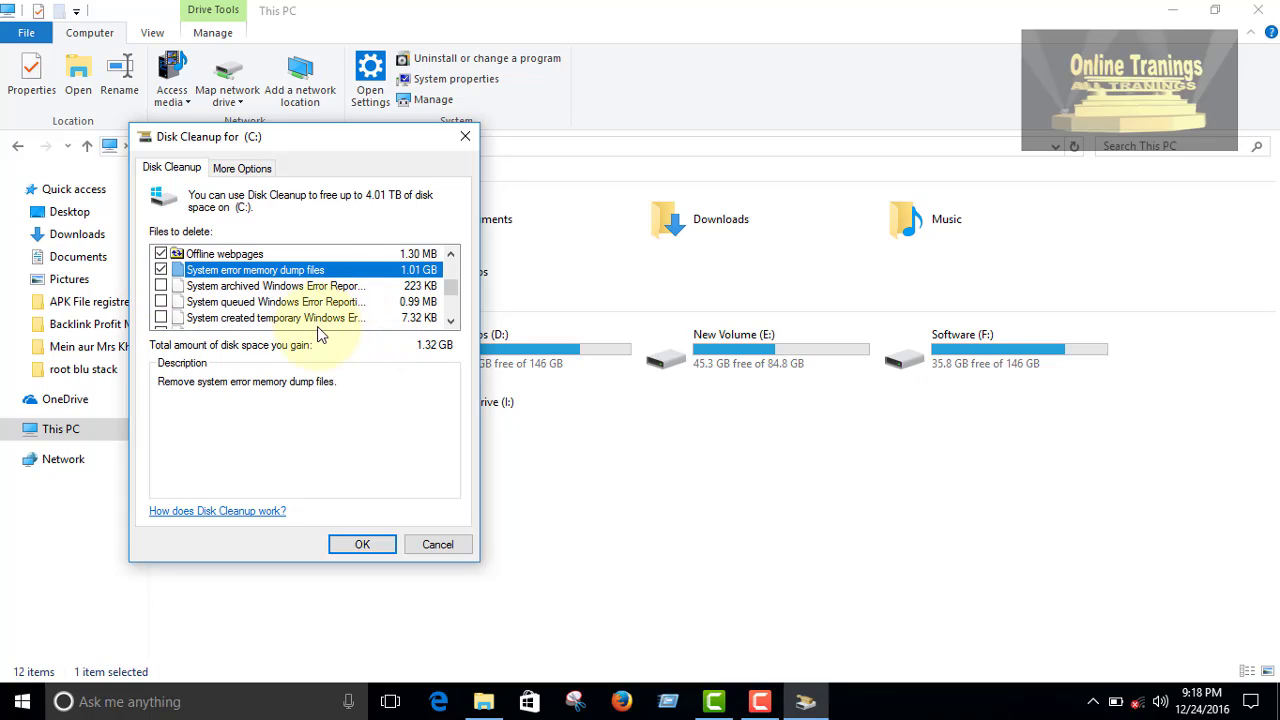
scroll(285, 320, down, 1)
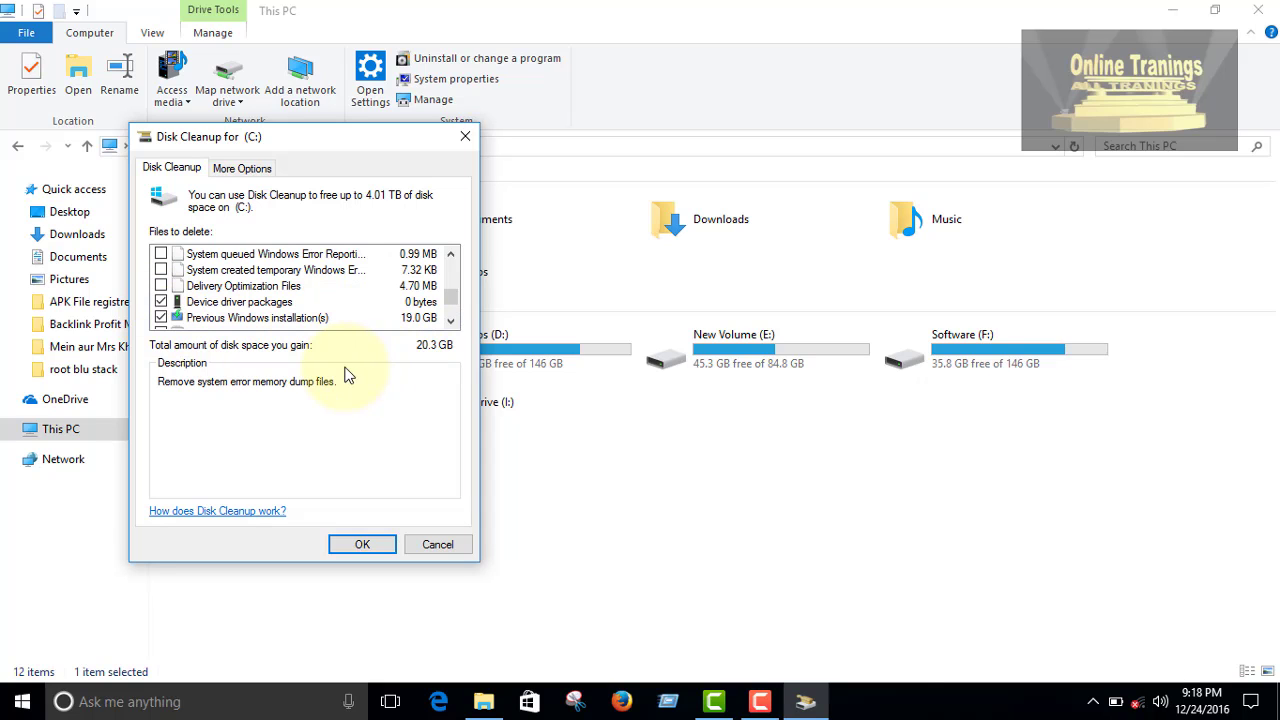
drag(275, 138, 396, 153)
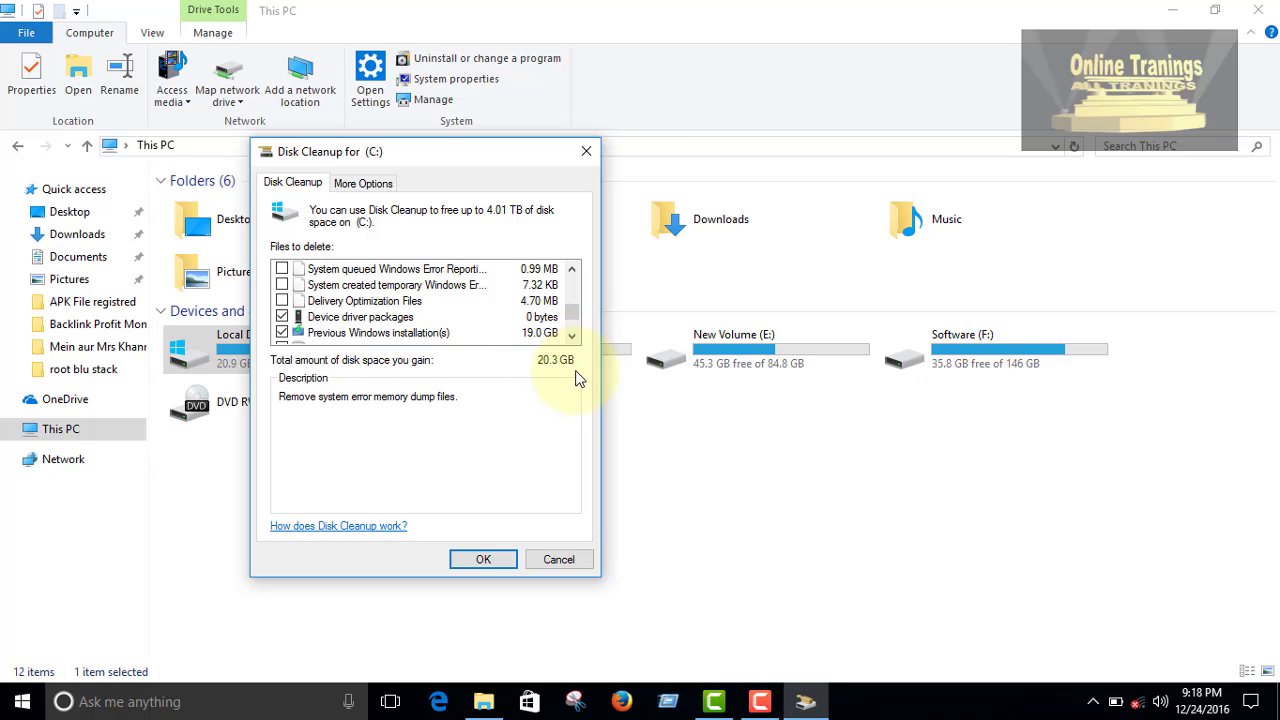
Mark Temporary files and the system archived and queued Windows Error Reporting files for deletion, and exclude Thumbnails.
scroll(377, 317, down, 1)
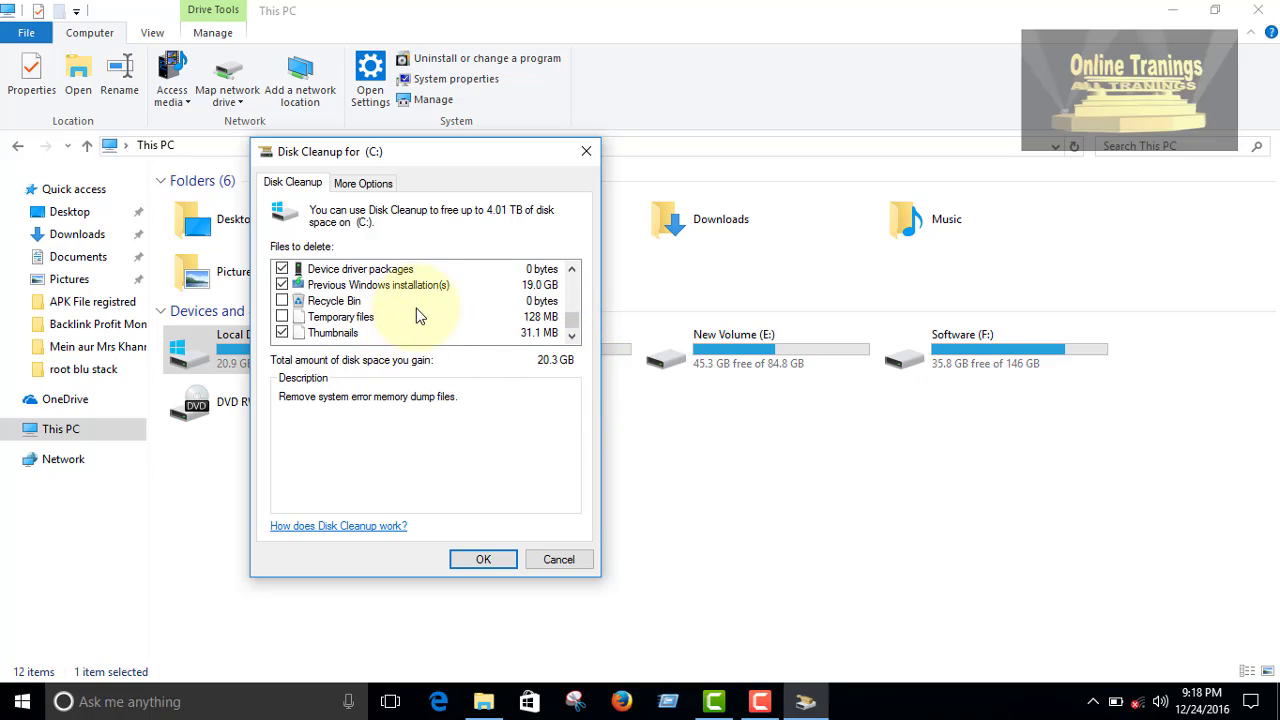
click(289, 319)
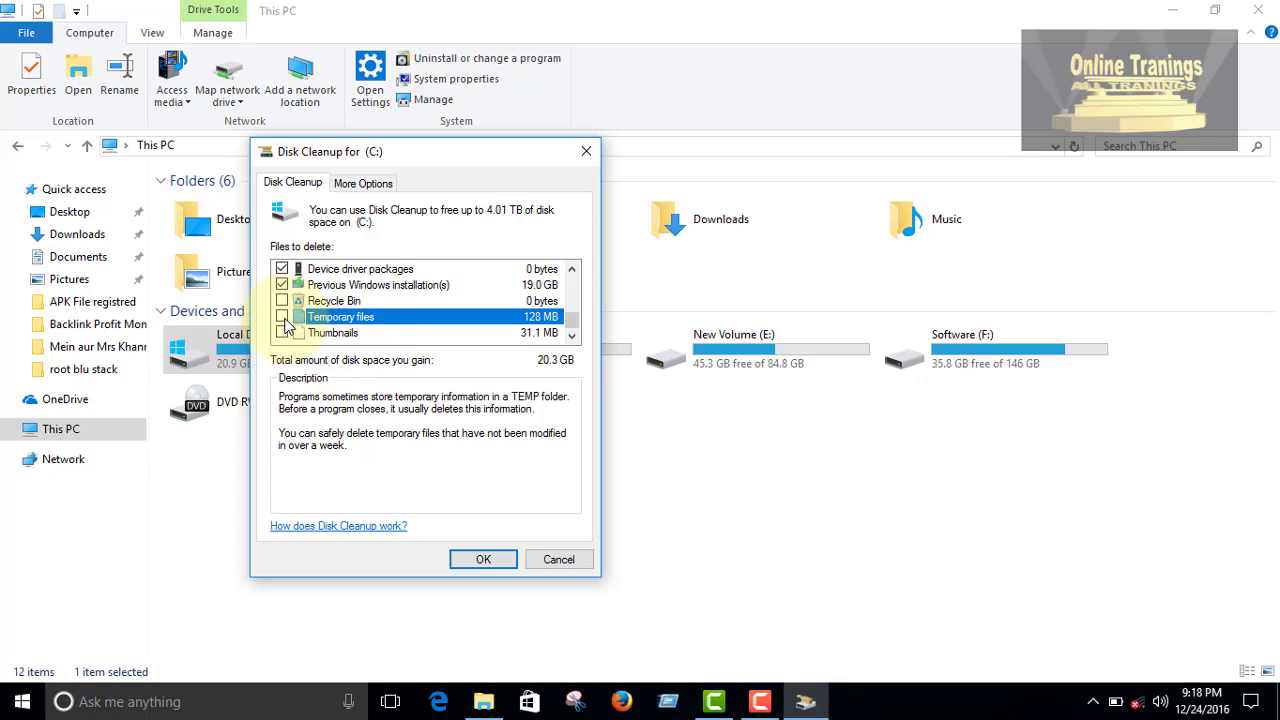
scroll(450, 316, up, 2)
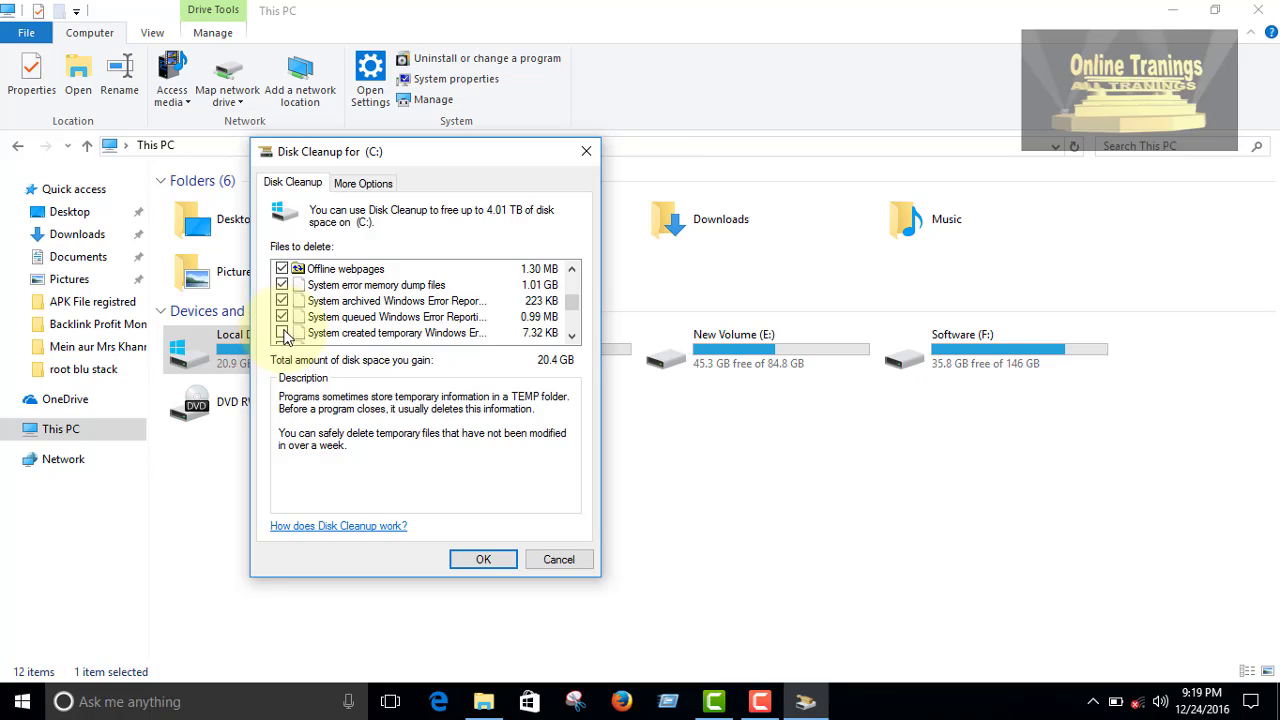
scroll(309, 329, down, 3)
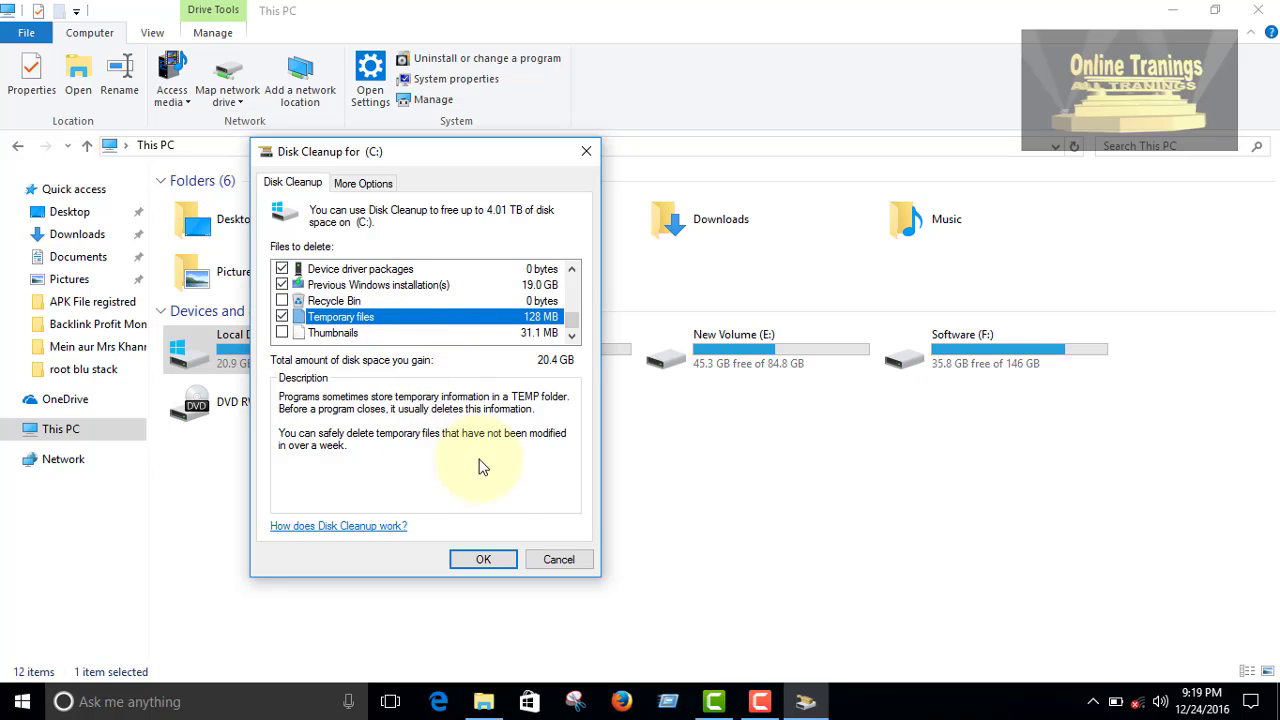
Start the cleanup of drive (C:) and confirm the permanent deletion of the selected files.
click(484, 562)
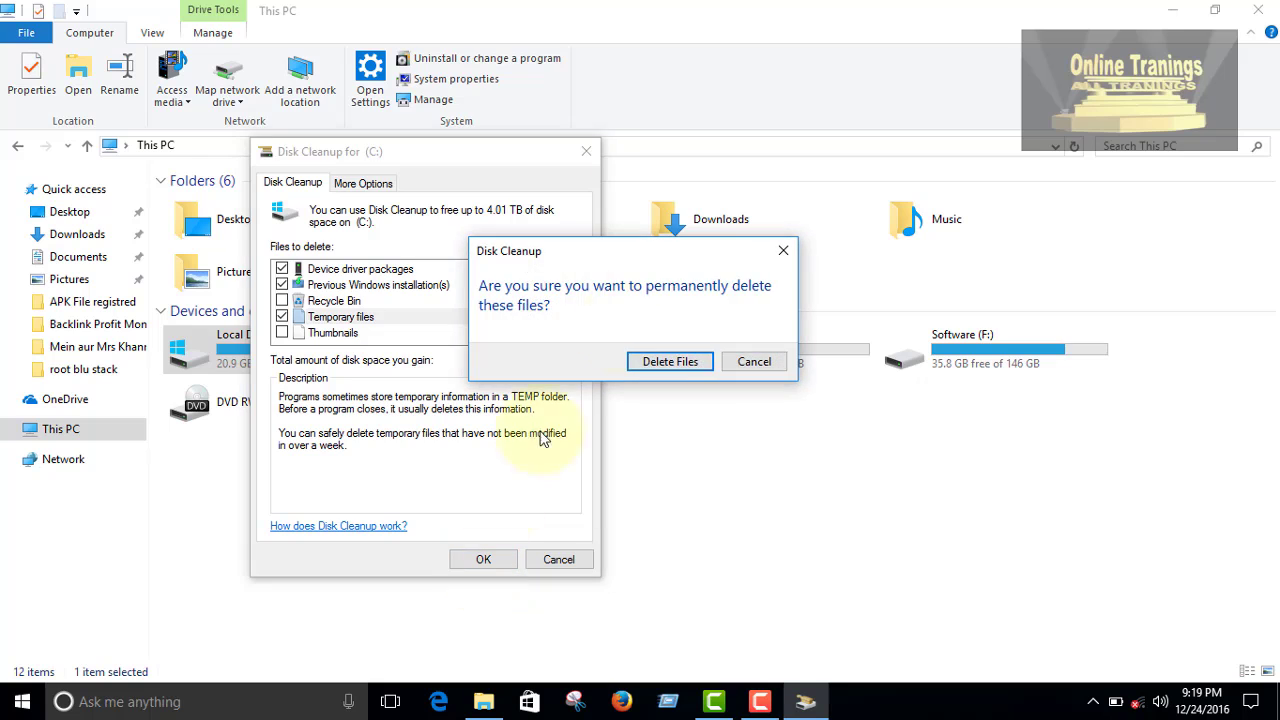
click(672, 362)
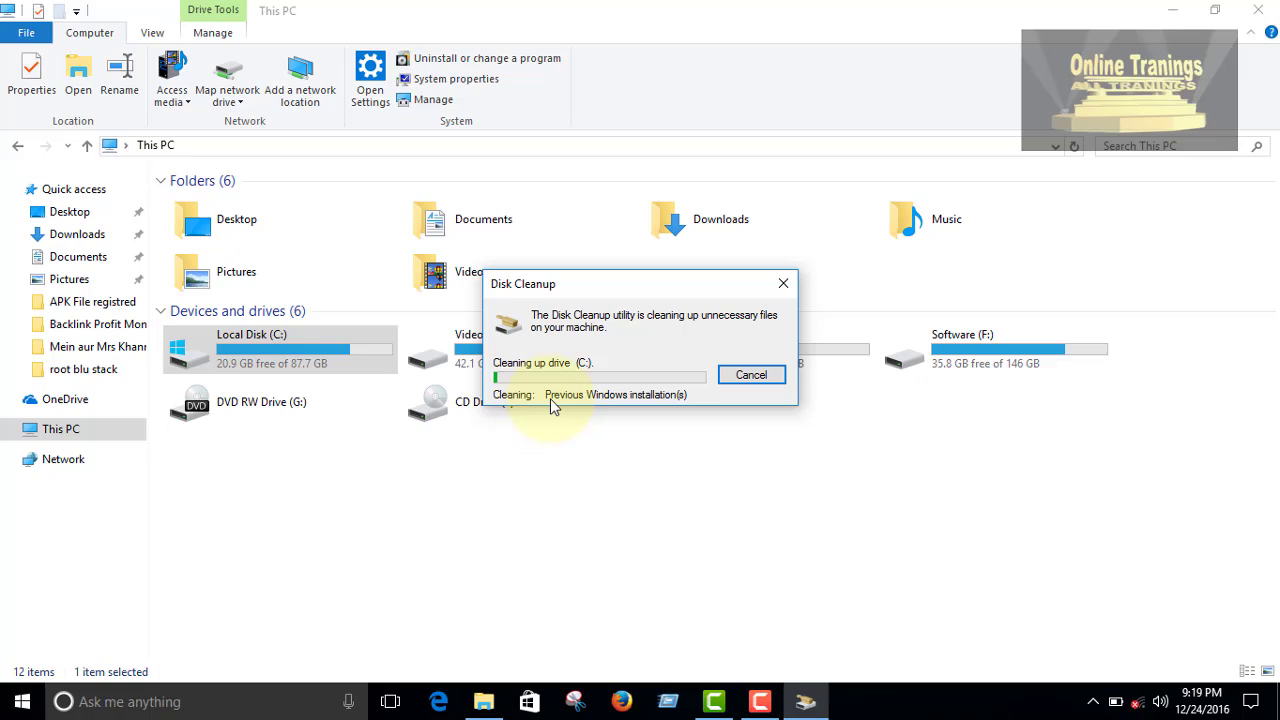
click(227, 370)
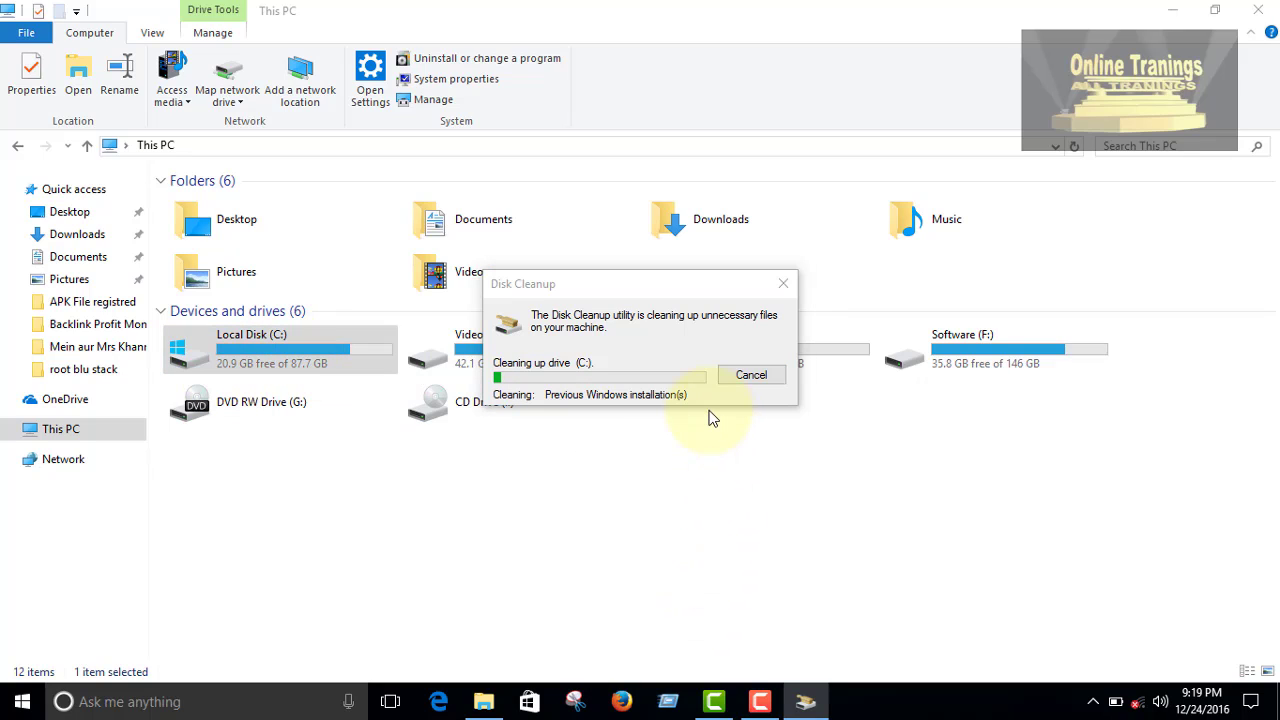
Capture the whole screen with the Snipping Tool, save the snip to the Desktop as Capture 1 in PNG format, and minimize the tool.
click(535, 226)
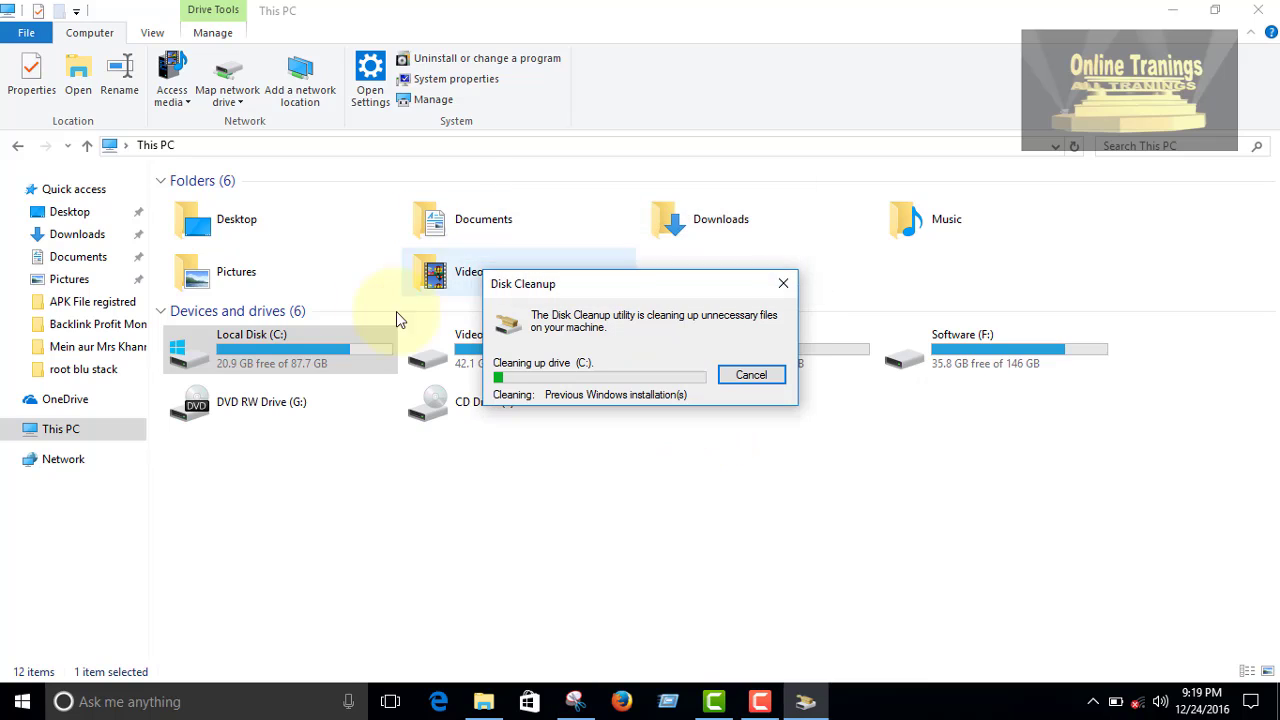
drag(3, 2, 1270, 684)
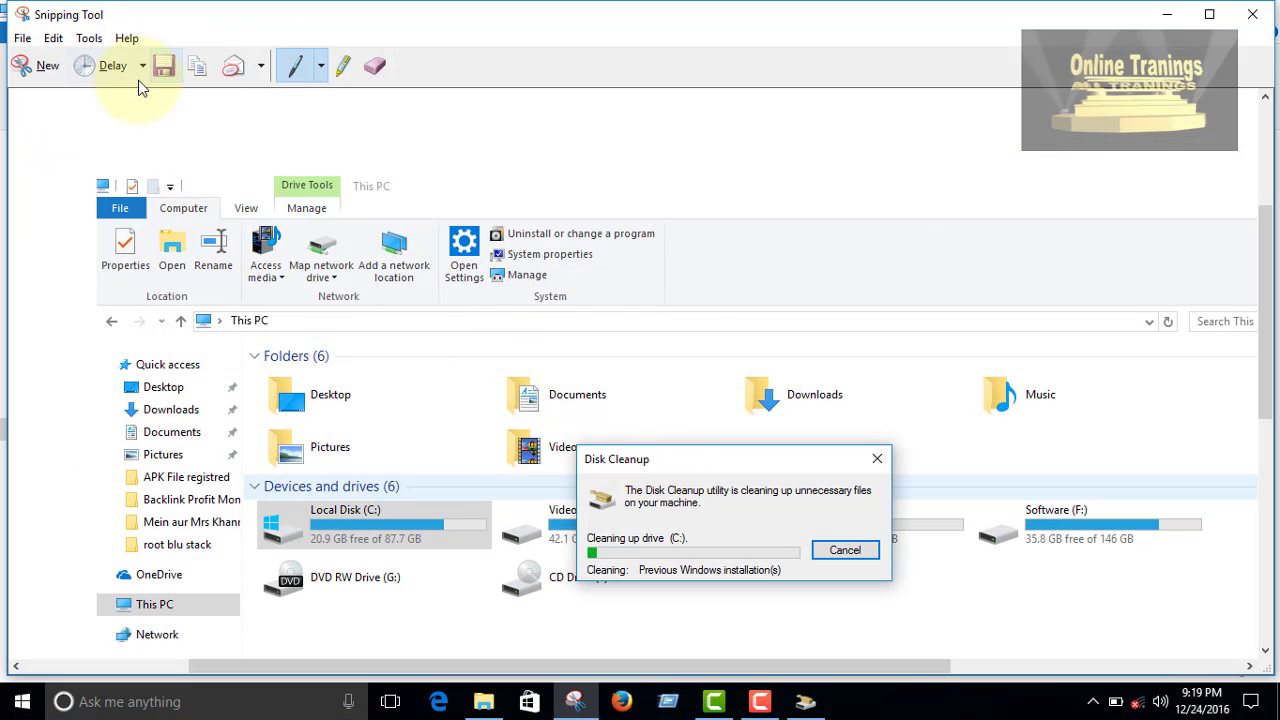
click(168, 76)
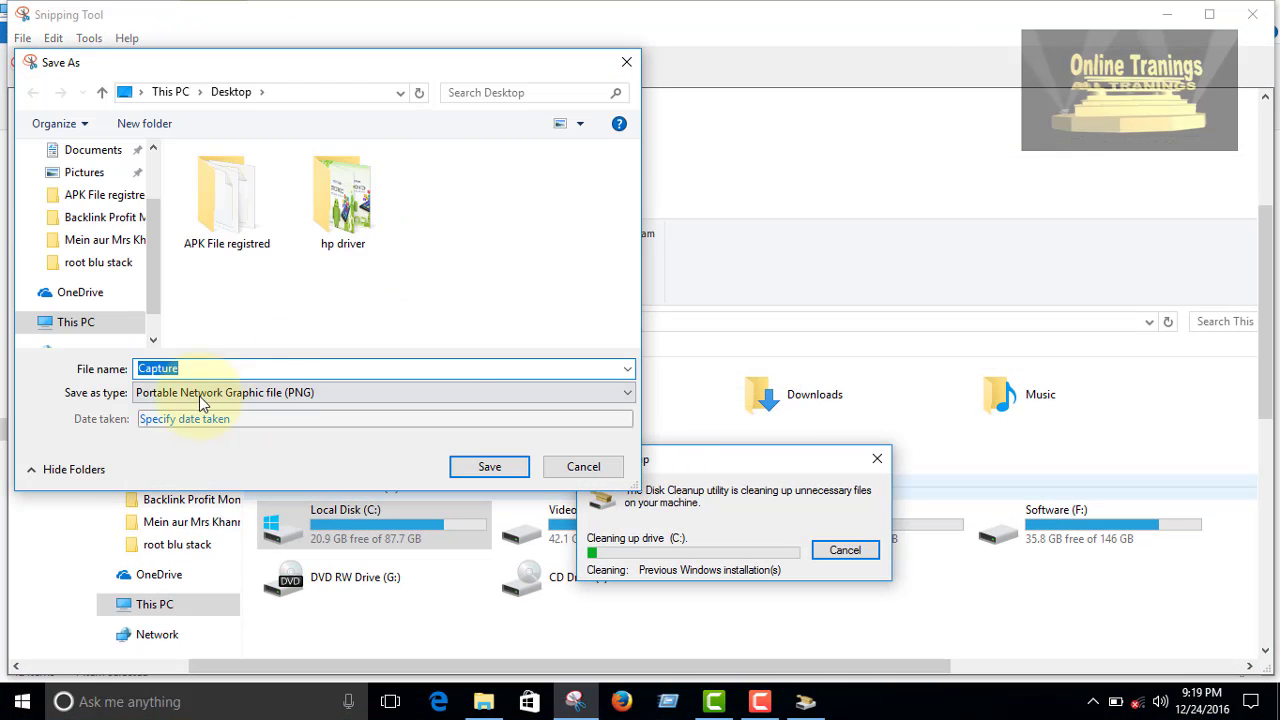
scroll(80, 170, up, 3)
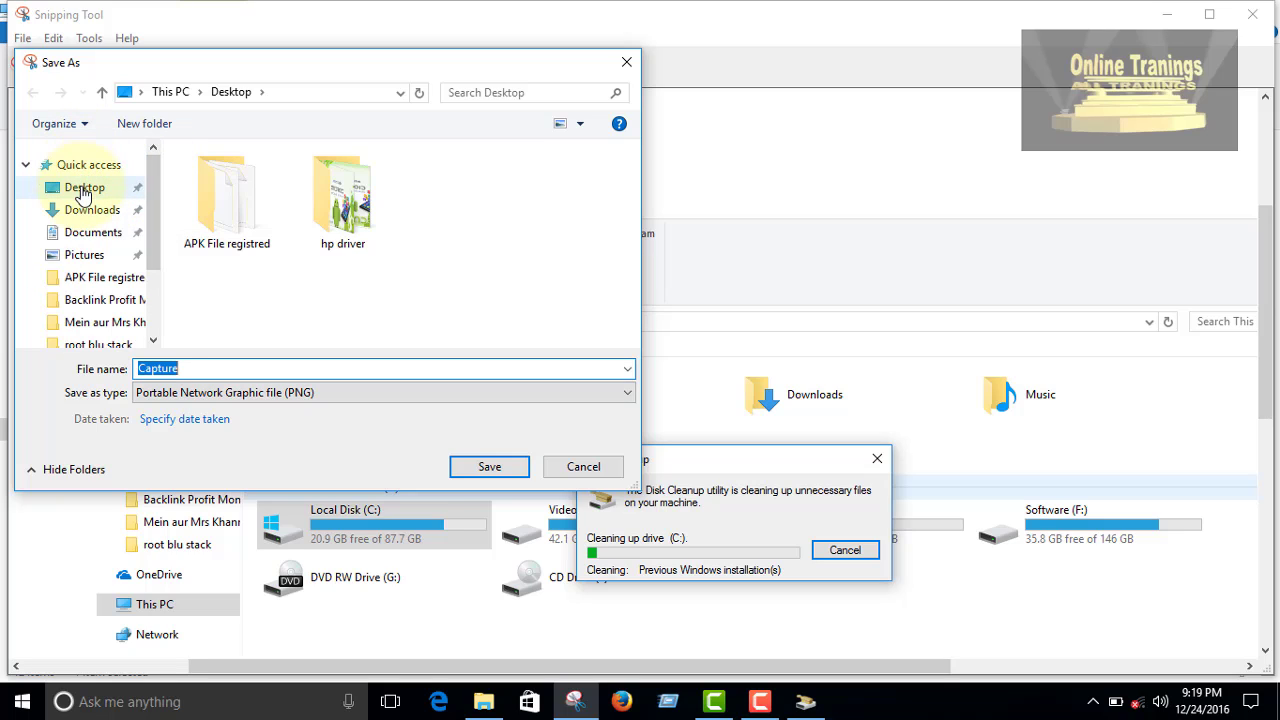
click(84, 188)
click(219, 369)
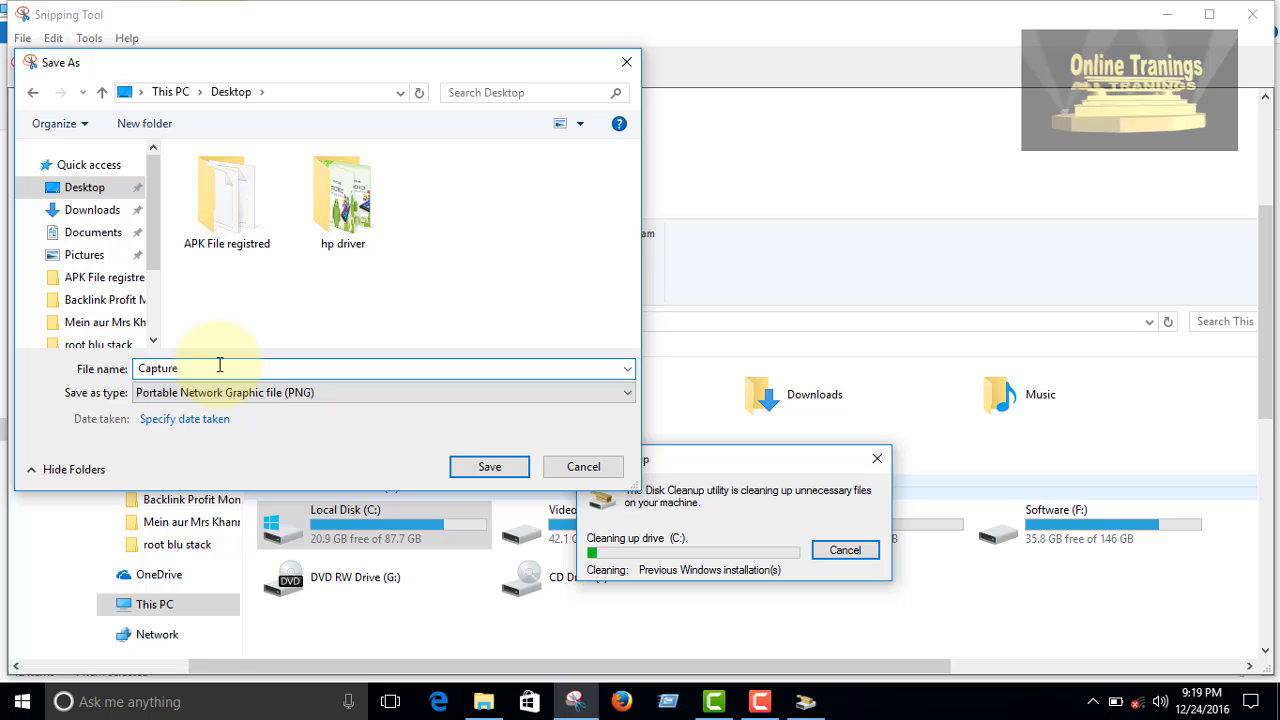
click(500, 470)
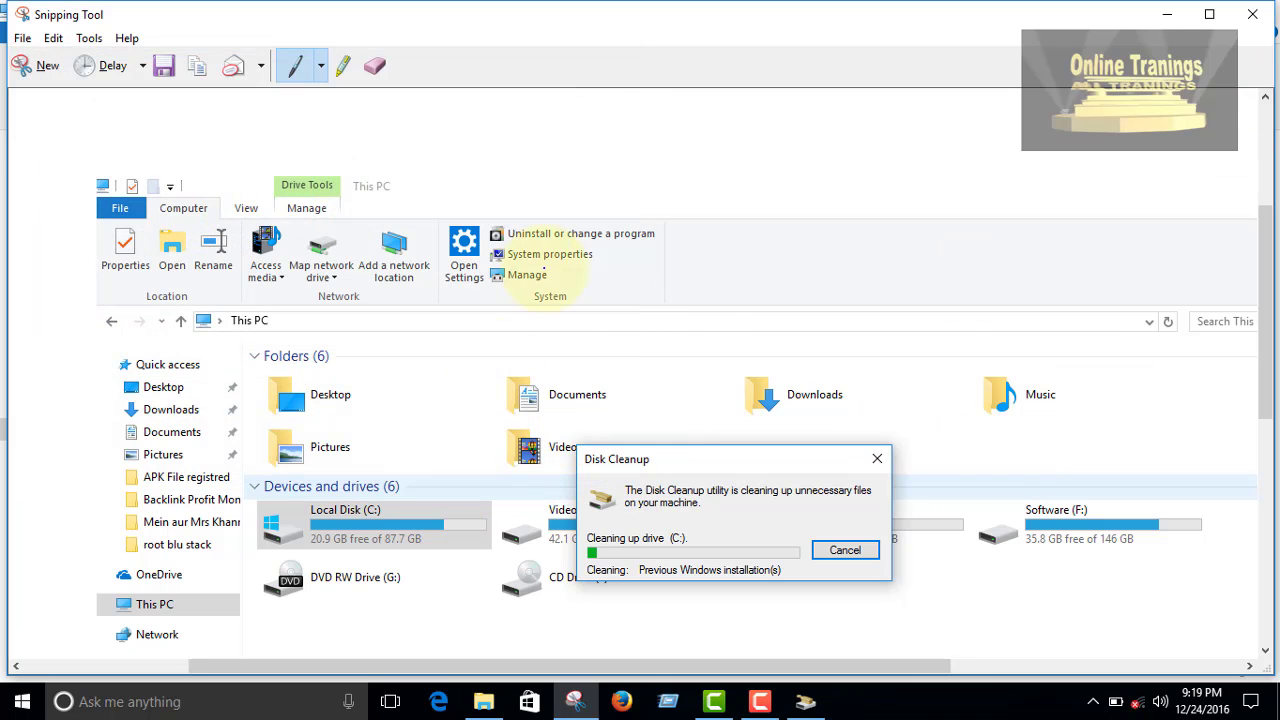
click(1166, 14)
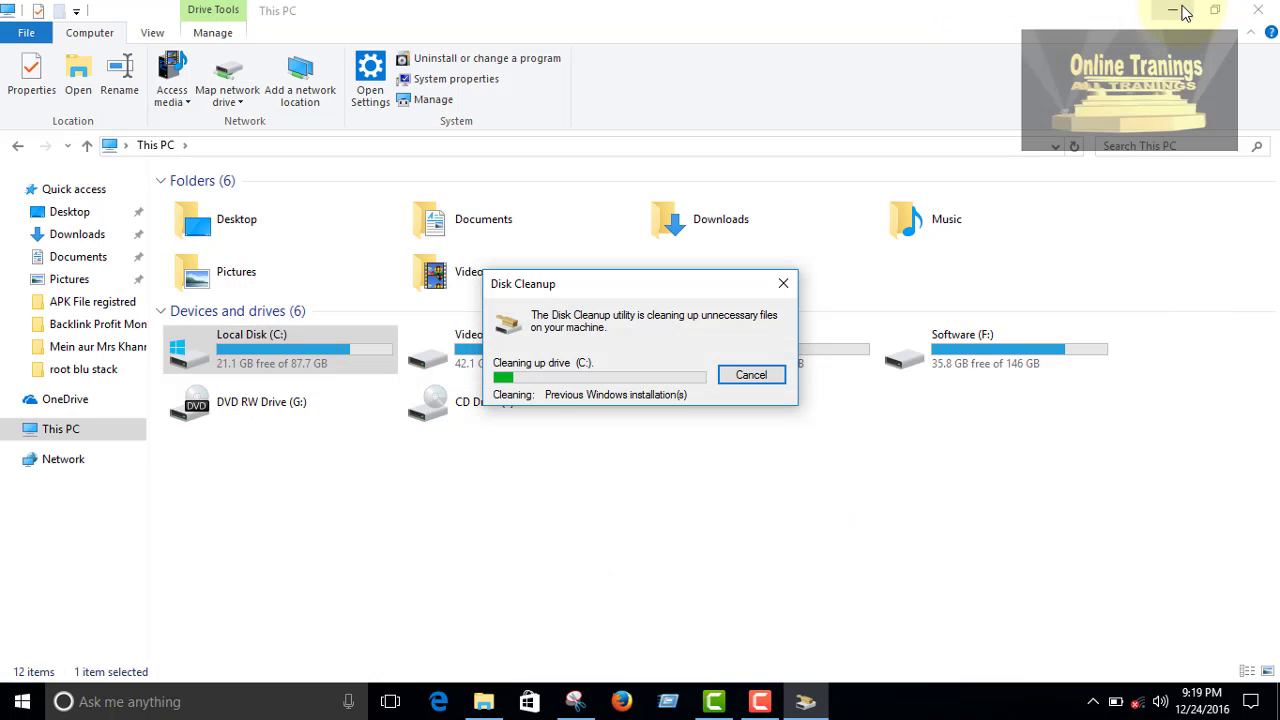
Open Capture 1 from the desktop in Photos, bring This PC and Disk Cleanup back up, and maximize the picture for comparison.
click(1166, 10)
double_click(315, 238)
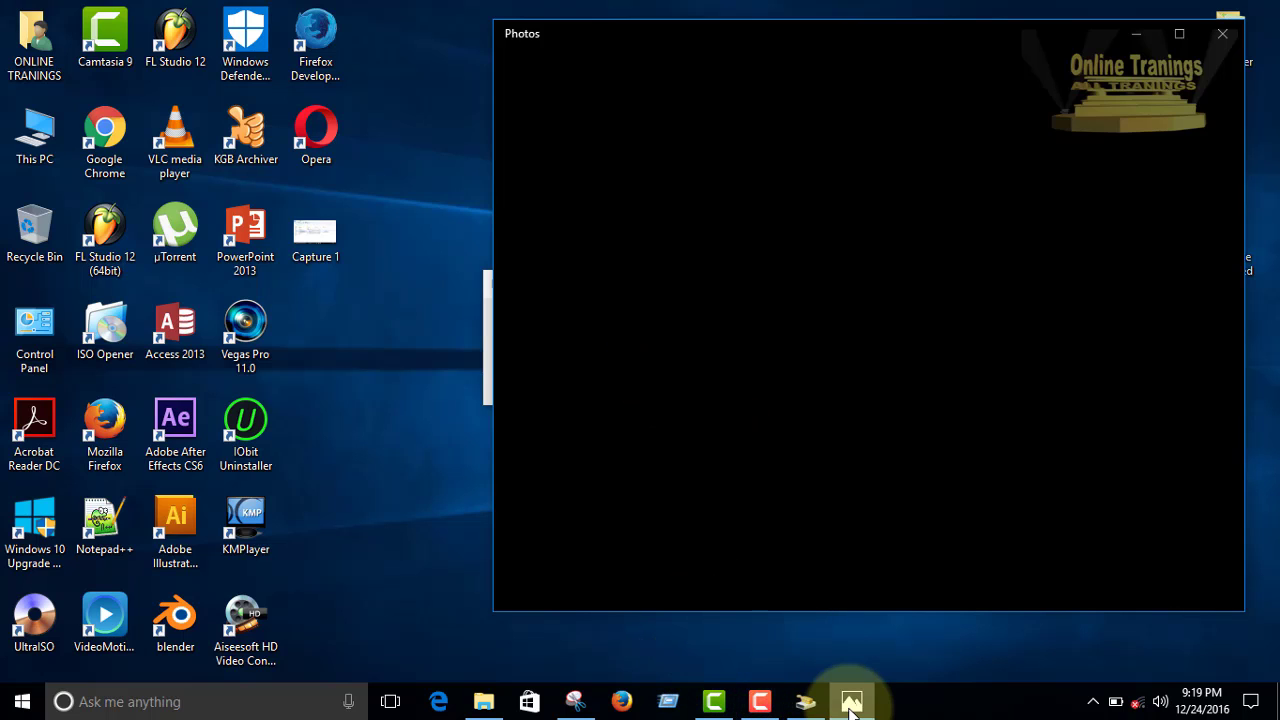
click(482, 701)
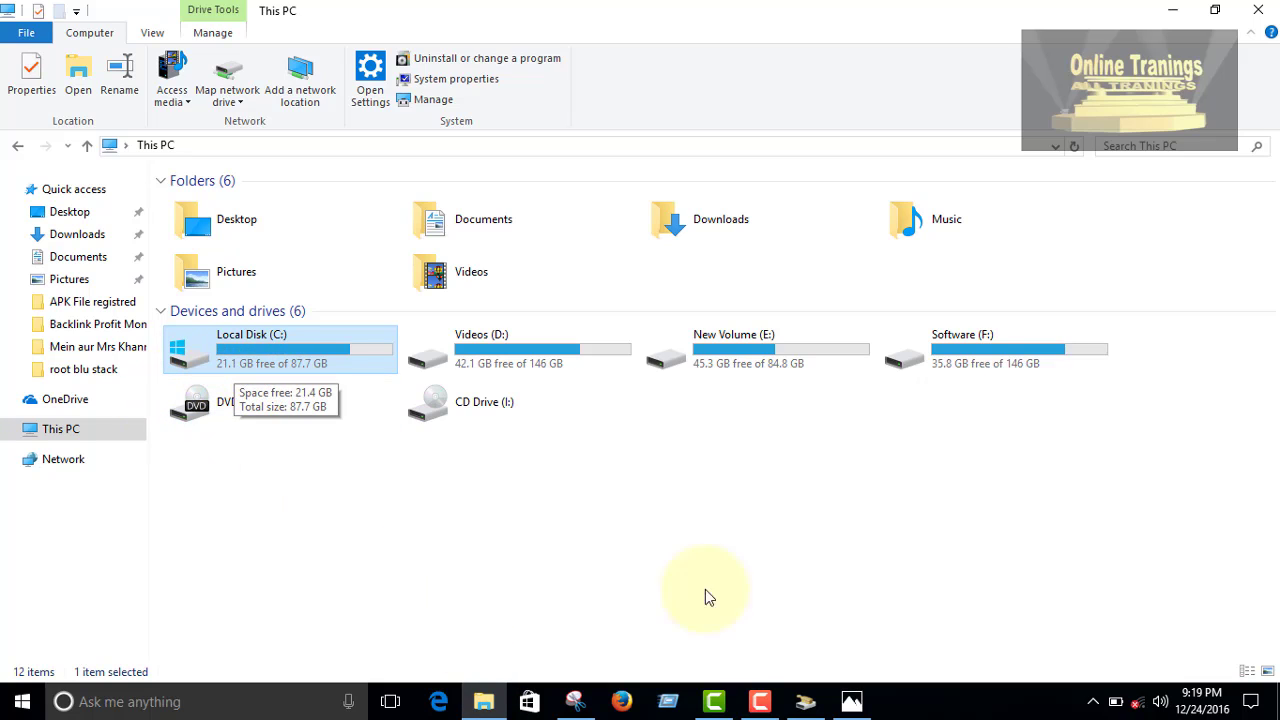
click(805, 703)
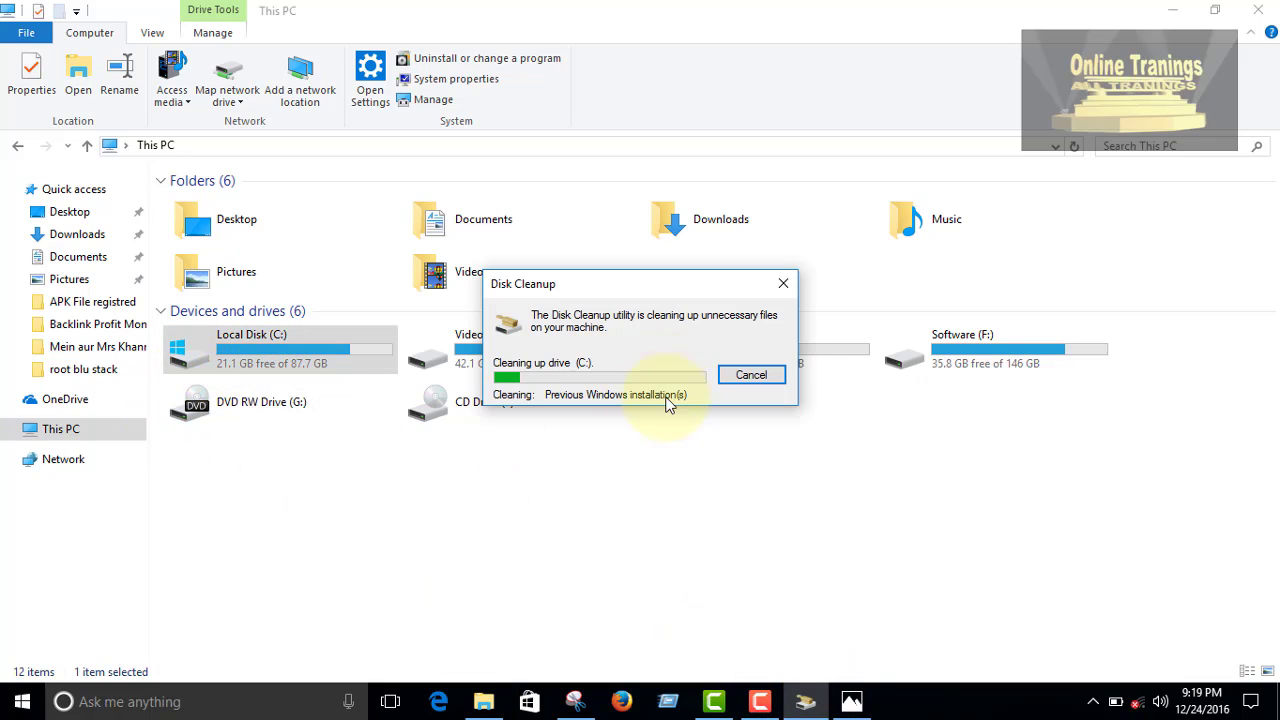
click(852, 703)
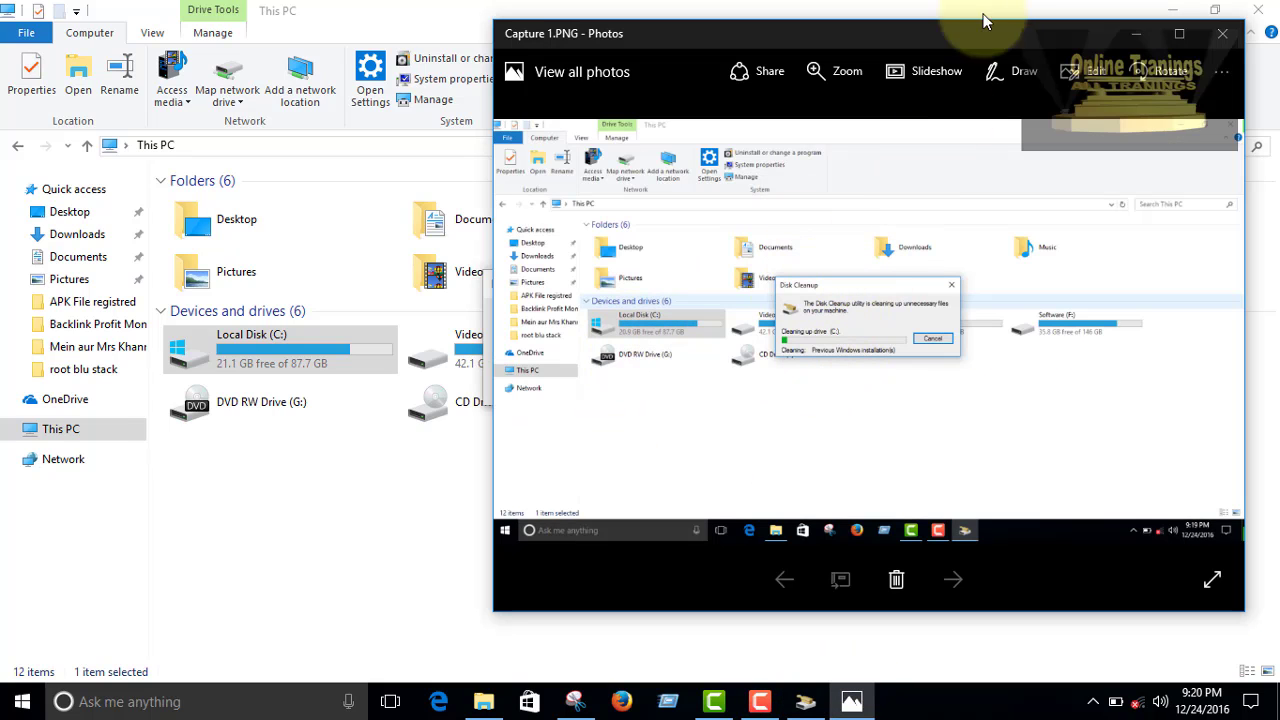
double_click(980, 24)
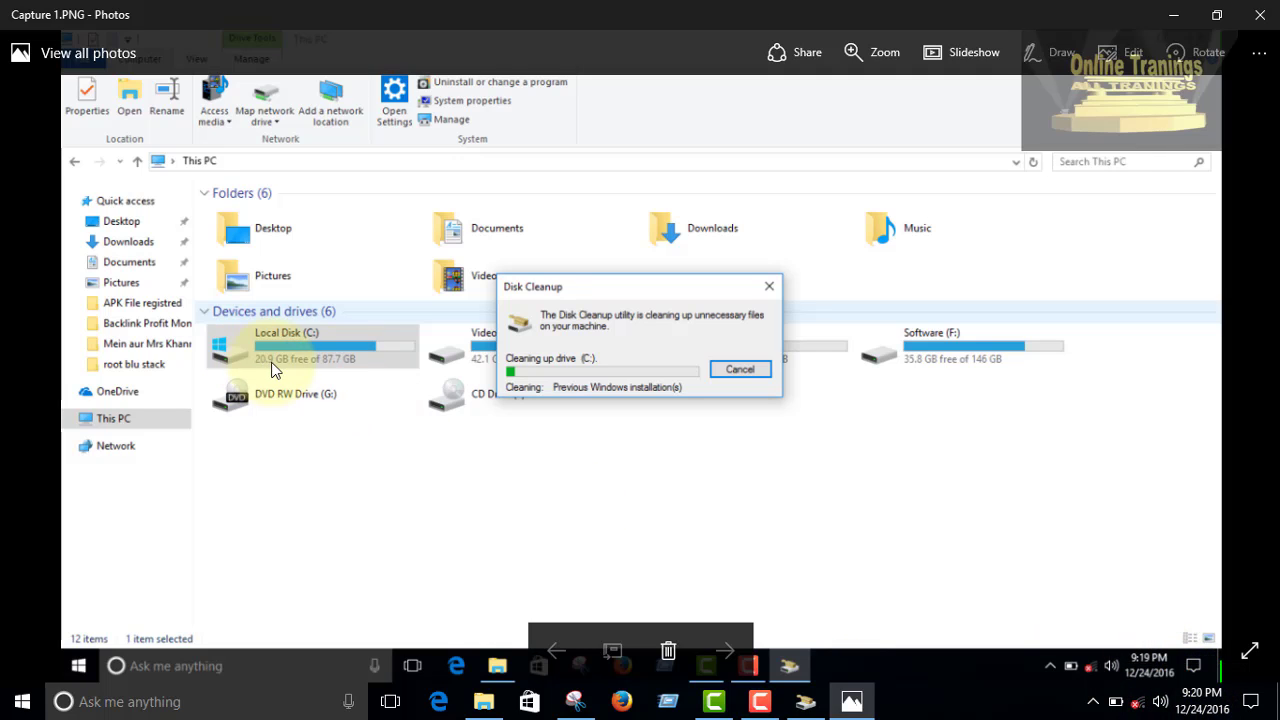
Minimize the picture and check the cleanup progress and the free space of Local Disk (C:) in This PC.
click(1173, 14)
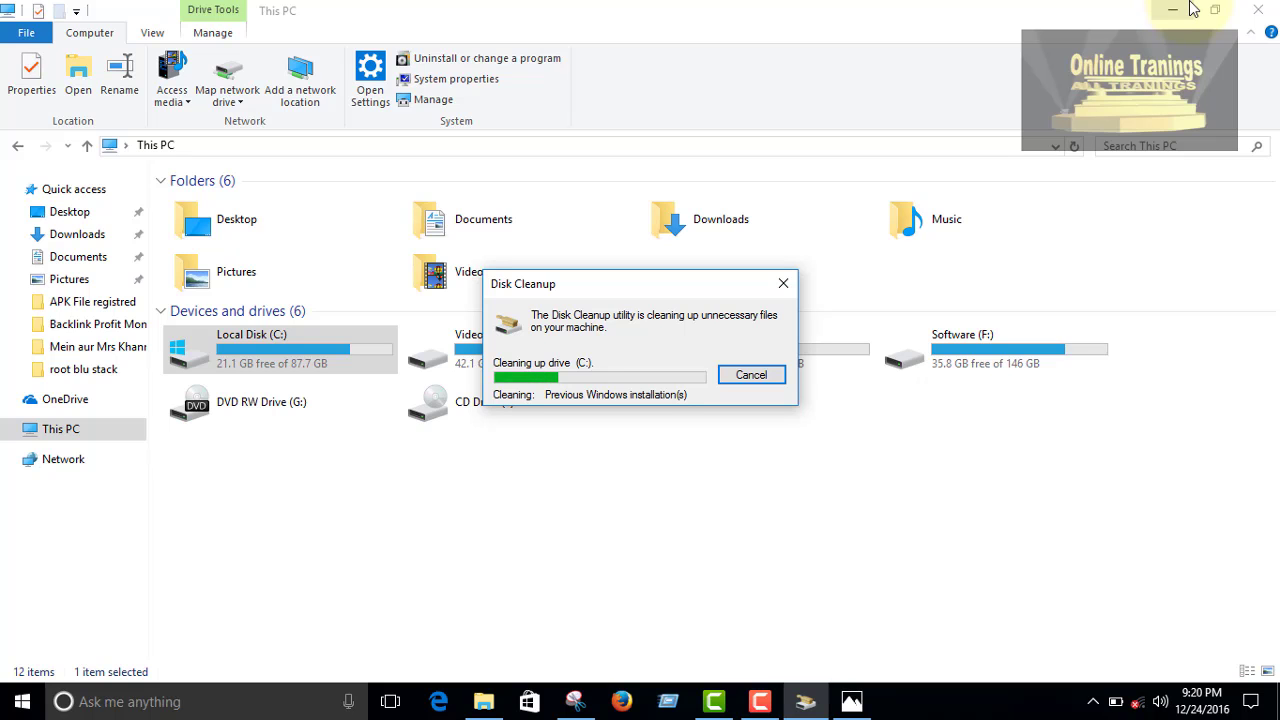
click(1174, 9)
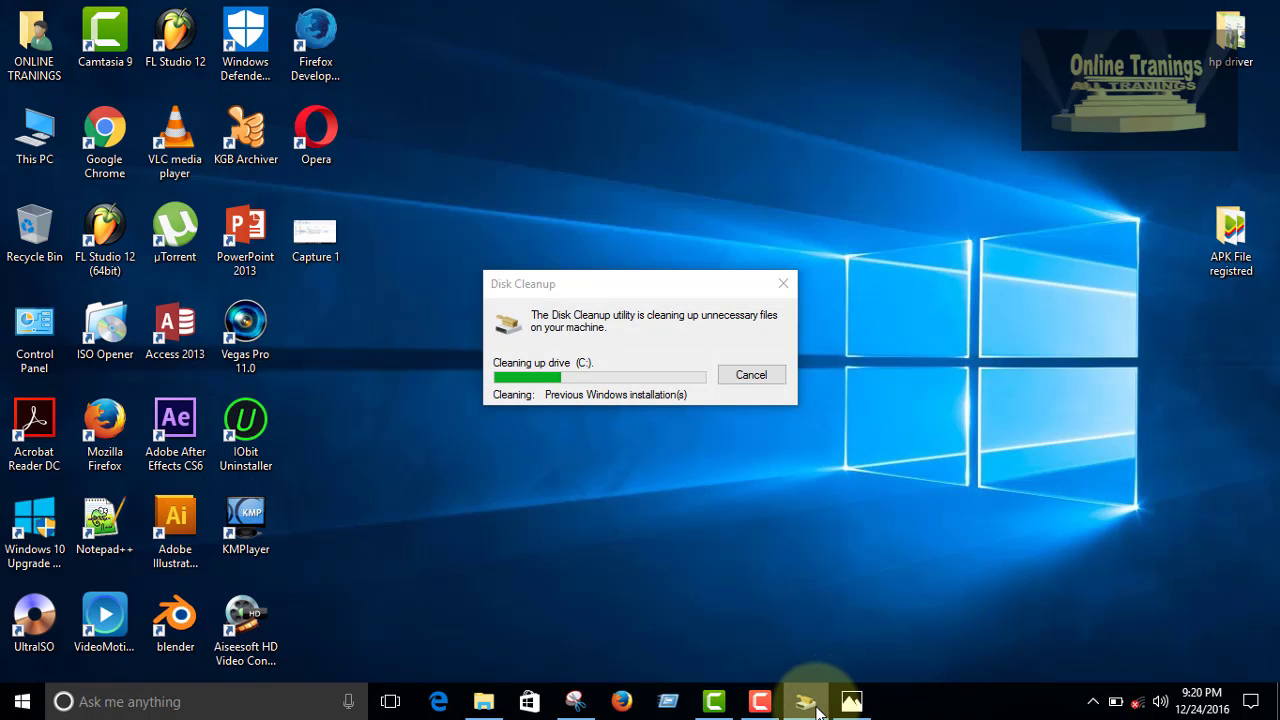
click(486, 704)
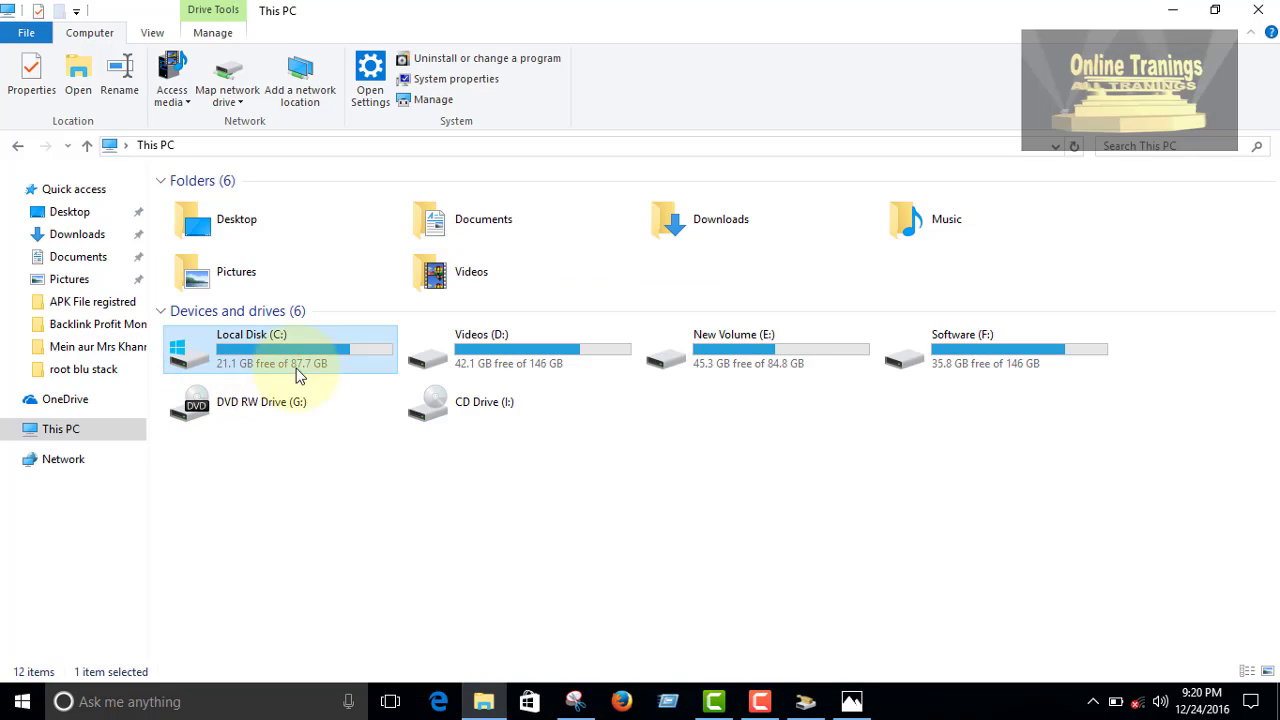
Check the running Disk Cleanup progress, minimize This PC, and refresh the desktop several times.
click(806, 703)
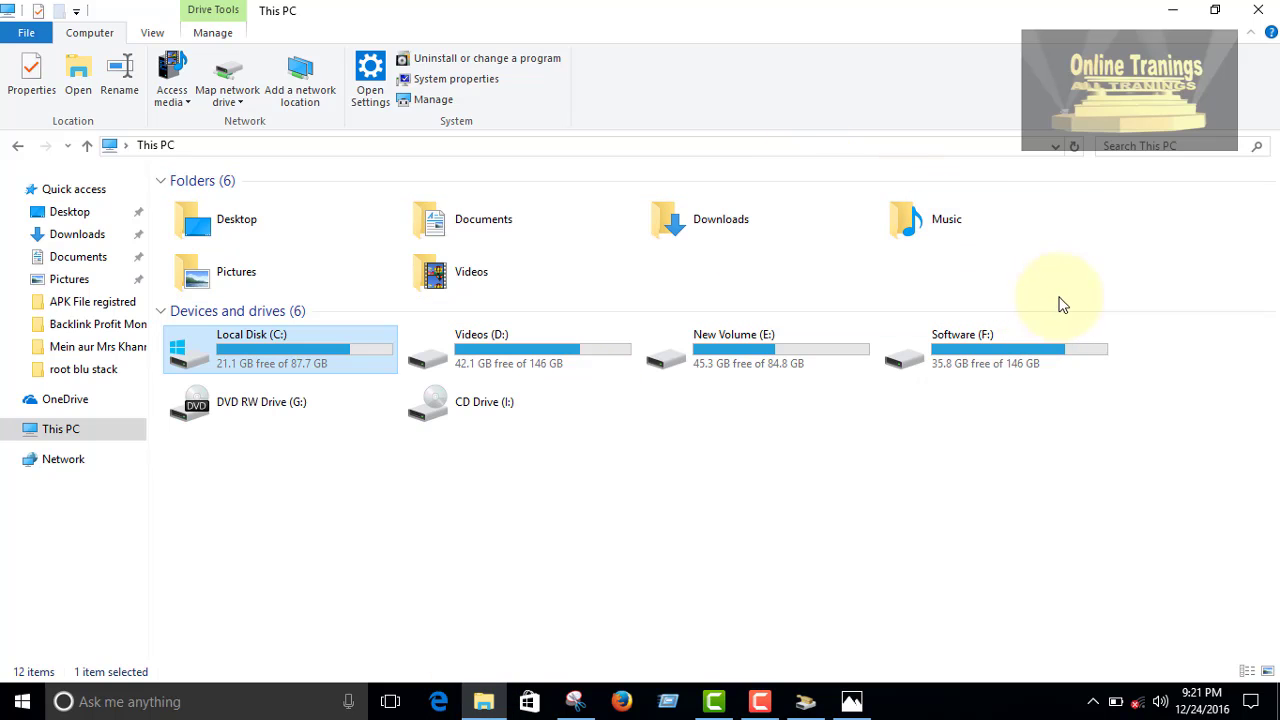
click(1172, 10)
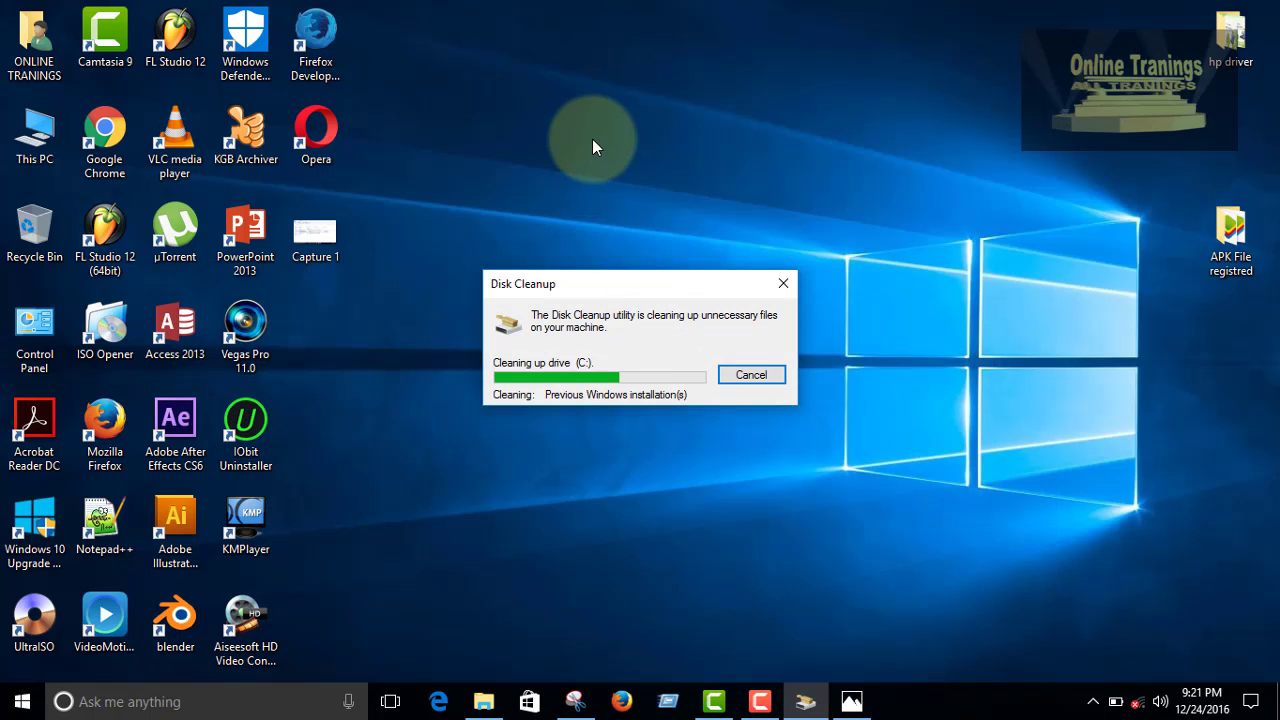
right_click(601, 129)
click(701, 186)
right_click(577, 95)
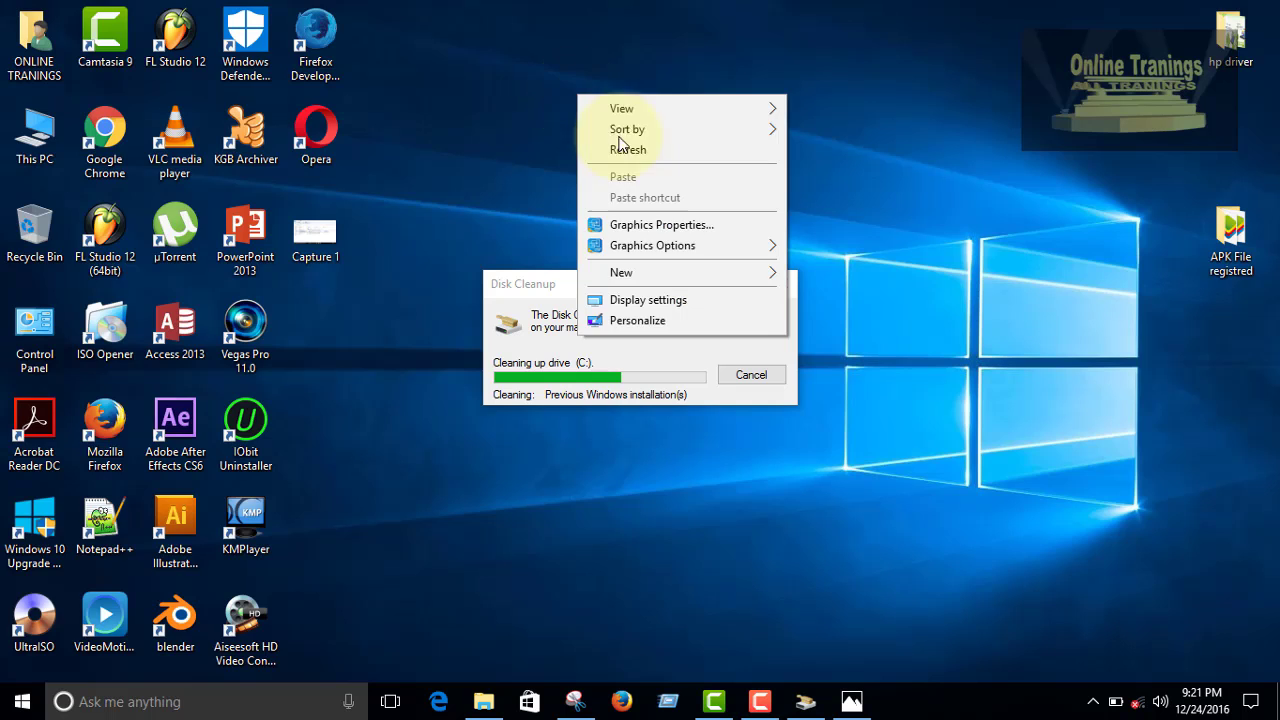
right_click(562, 95)
click(606, 148)
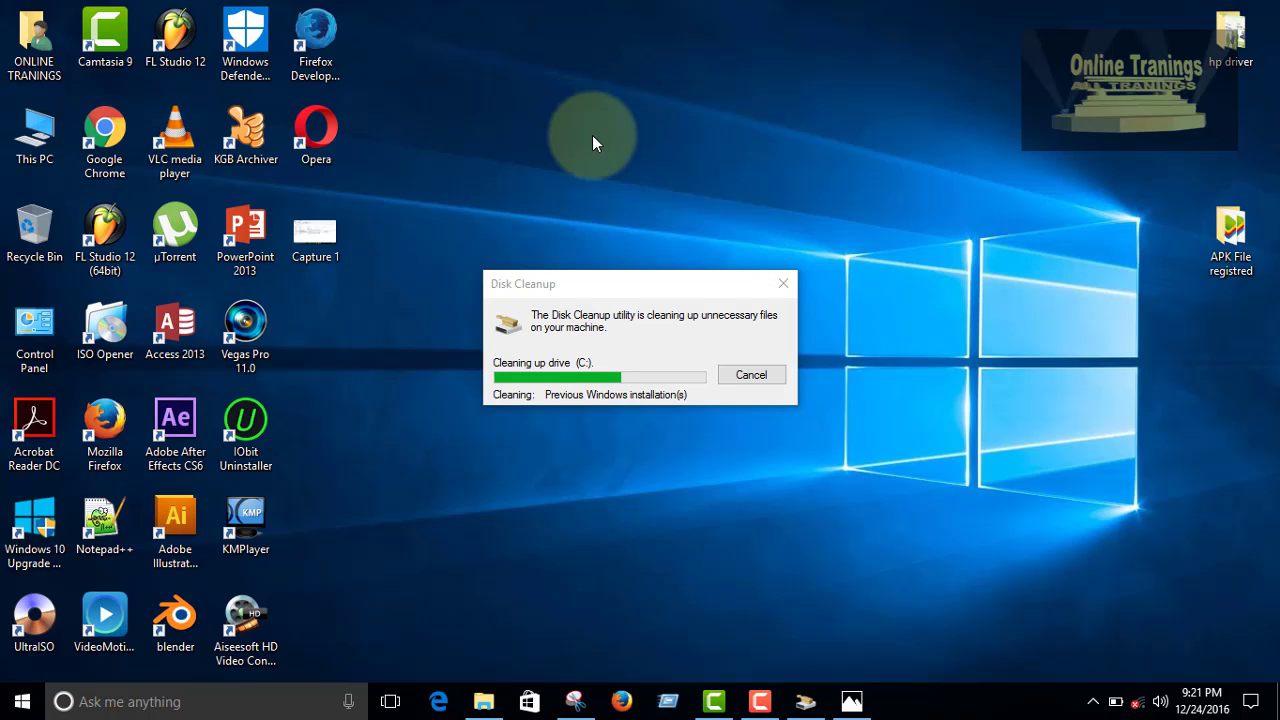
right_click(595, 105)
click(632, 163)
right_click(562, 111)
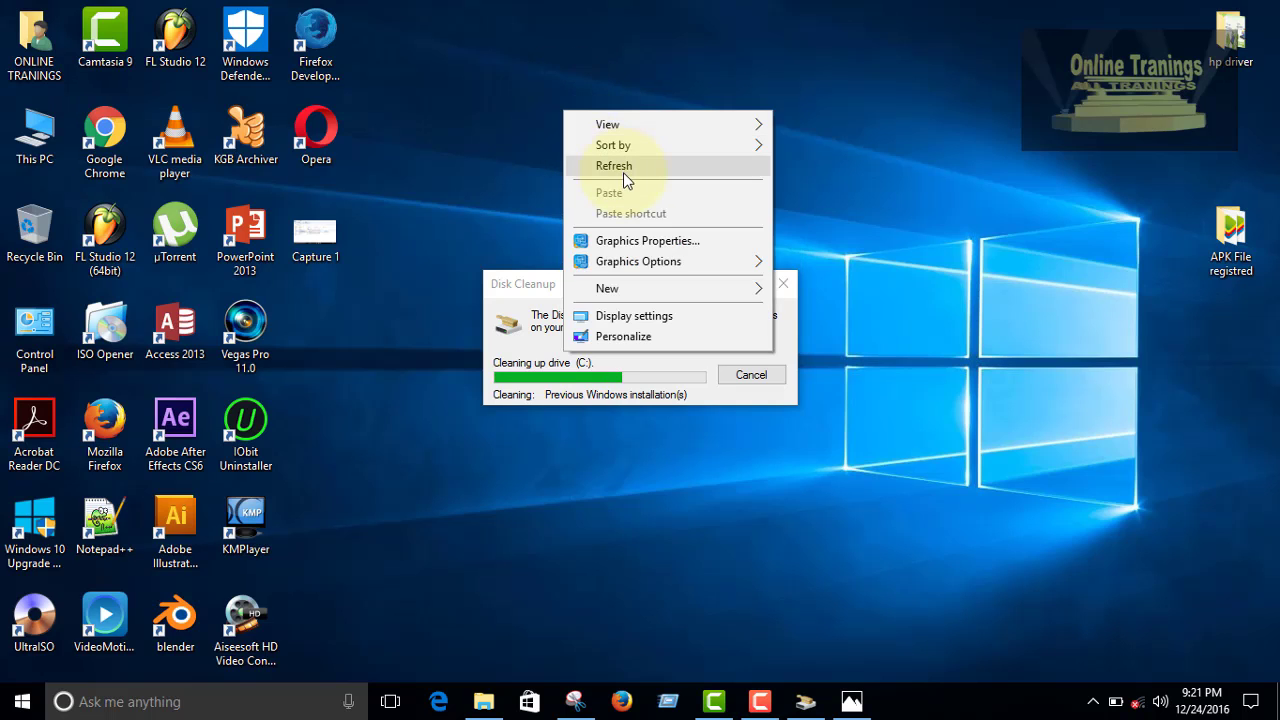
click(623, 172)
right_click(582, 117)
click(634, 176)
right_click(582, 106)
click(628, 161)
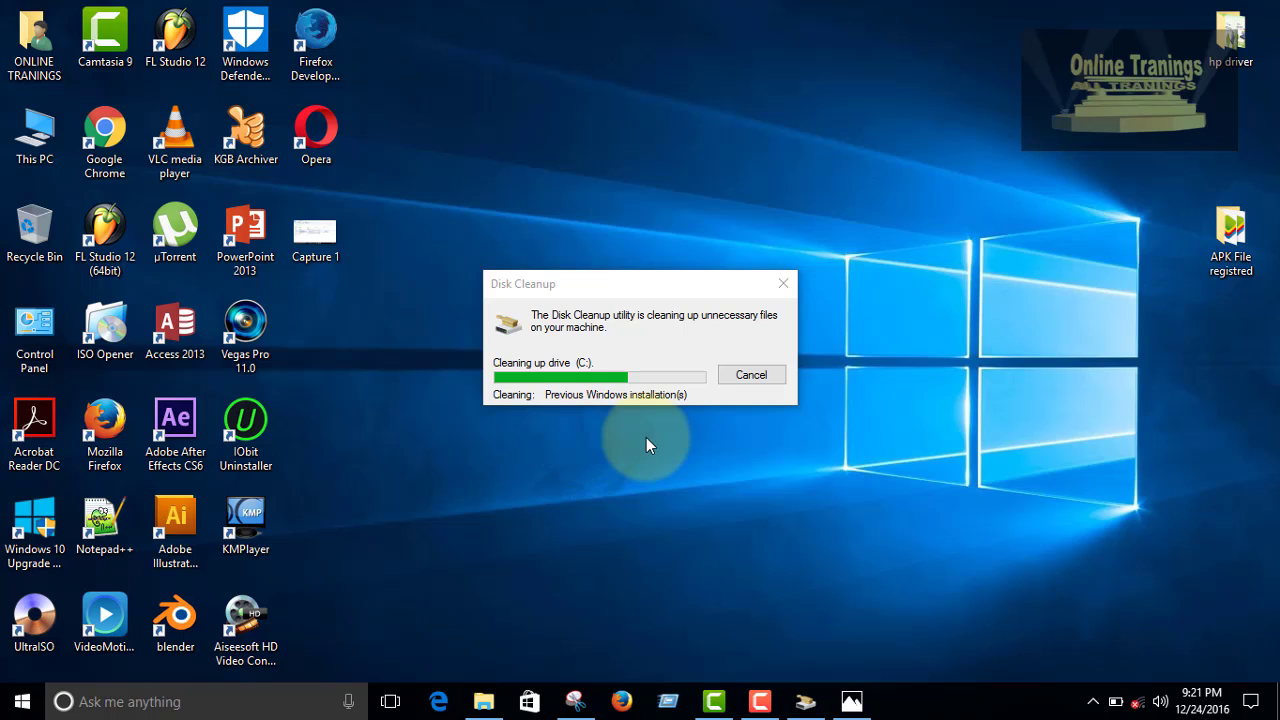
Bring up This PC and compare the free space of Local Disk (C:) with the Capture 1 picture in Photos.
click(484, 701)
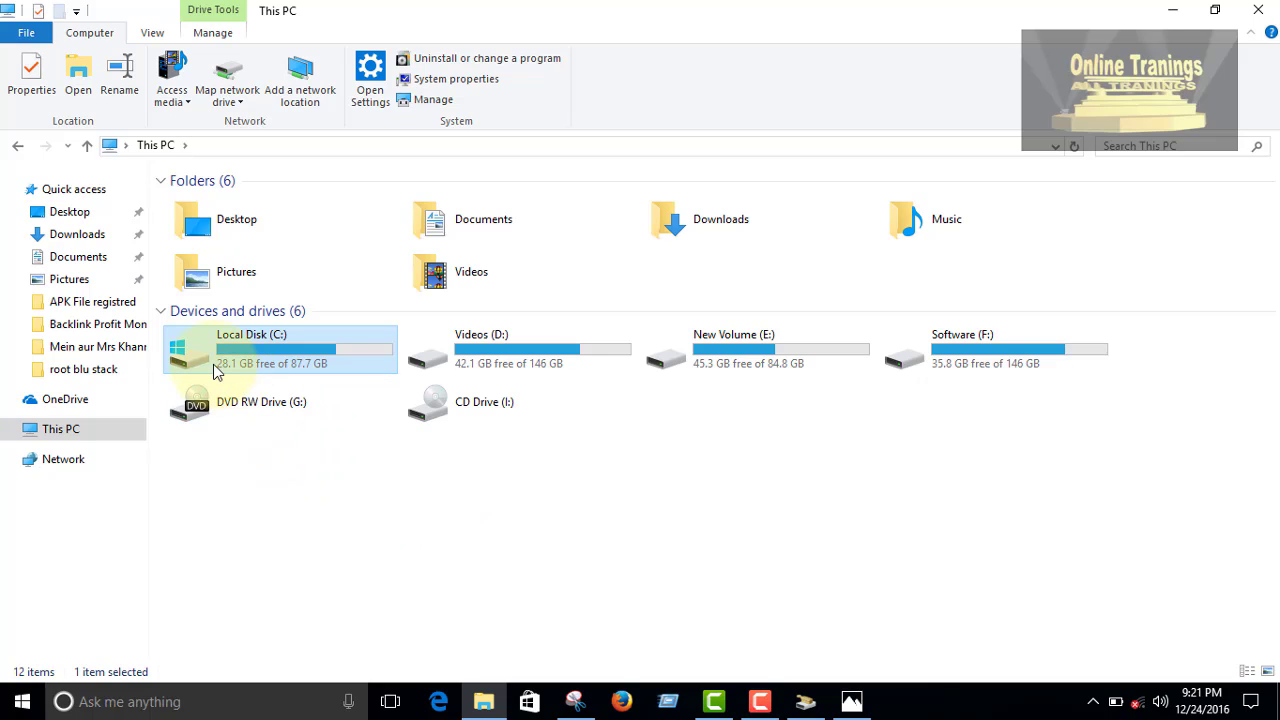
mouse_move(237, 377)
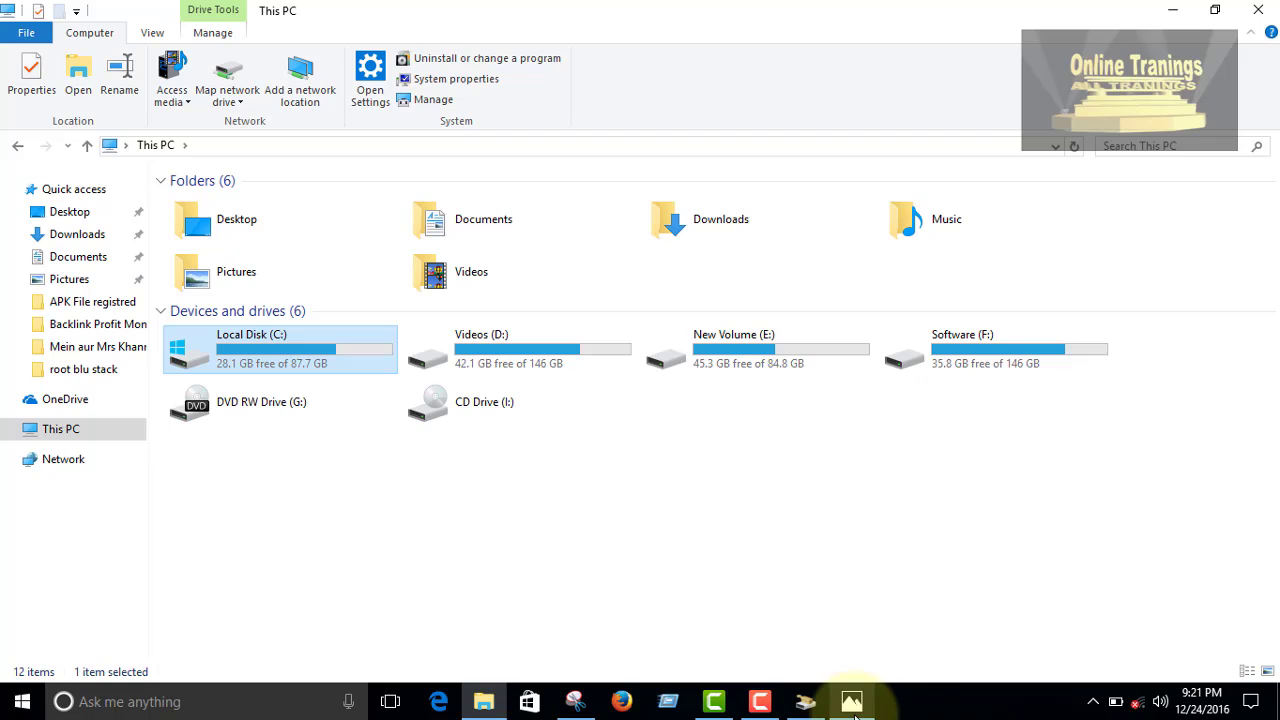
mouse_move(855, 705)
click(864, 659)
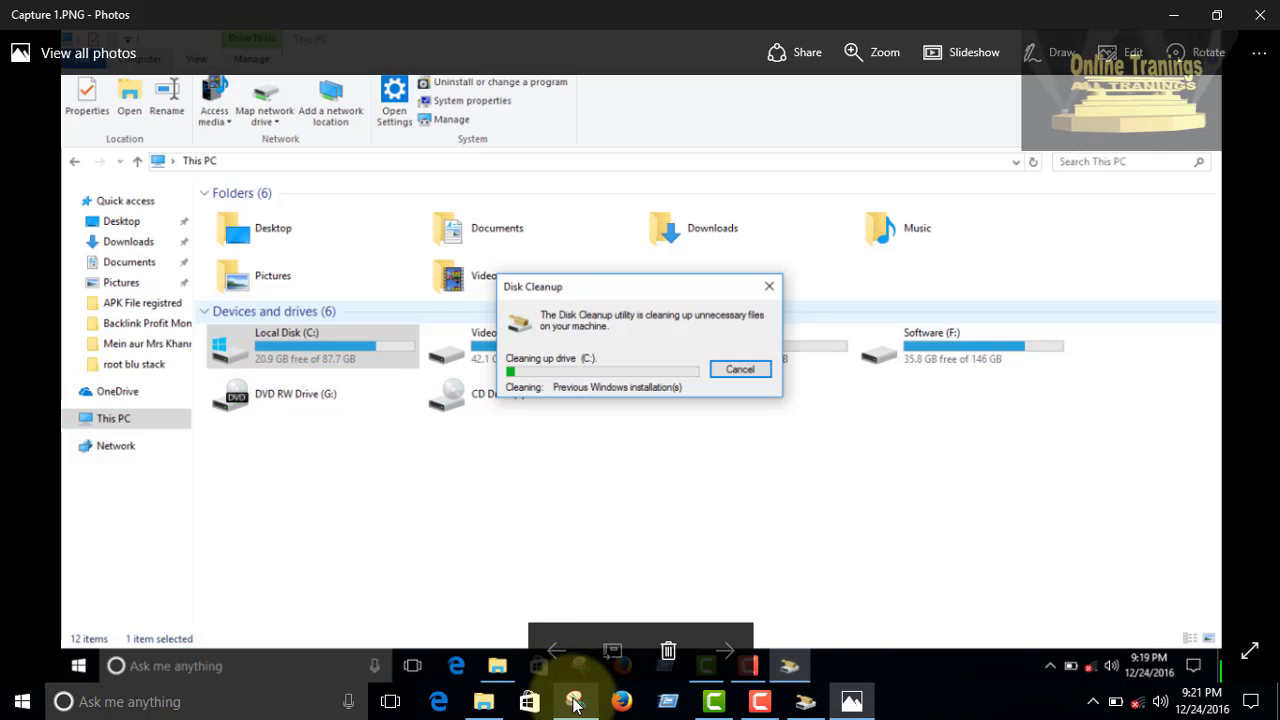
click(481, 706)
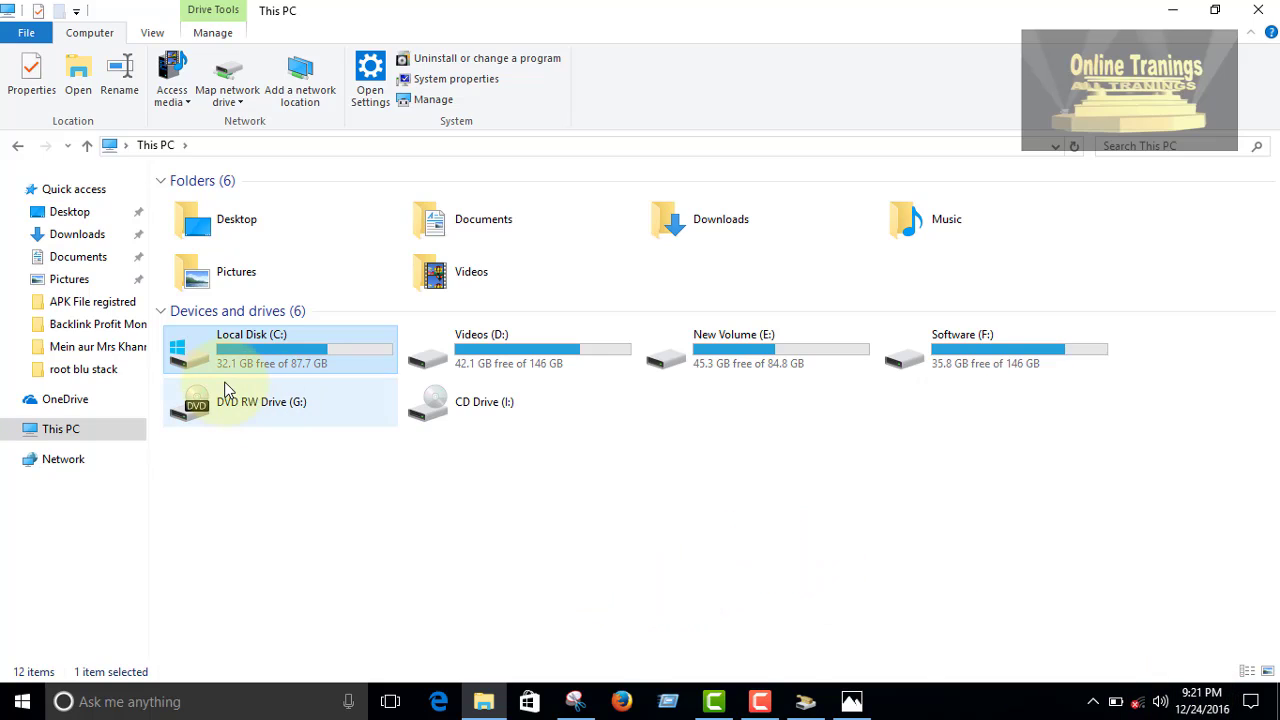
Switch between Disk Cleanup and This PC to follow the cleanup progress and the free space of Local Disk (C:).
click(813, 711)
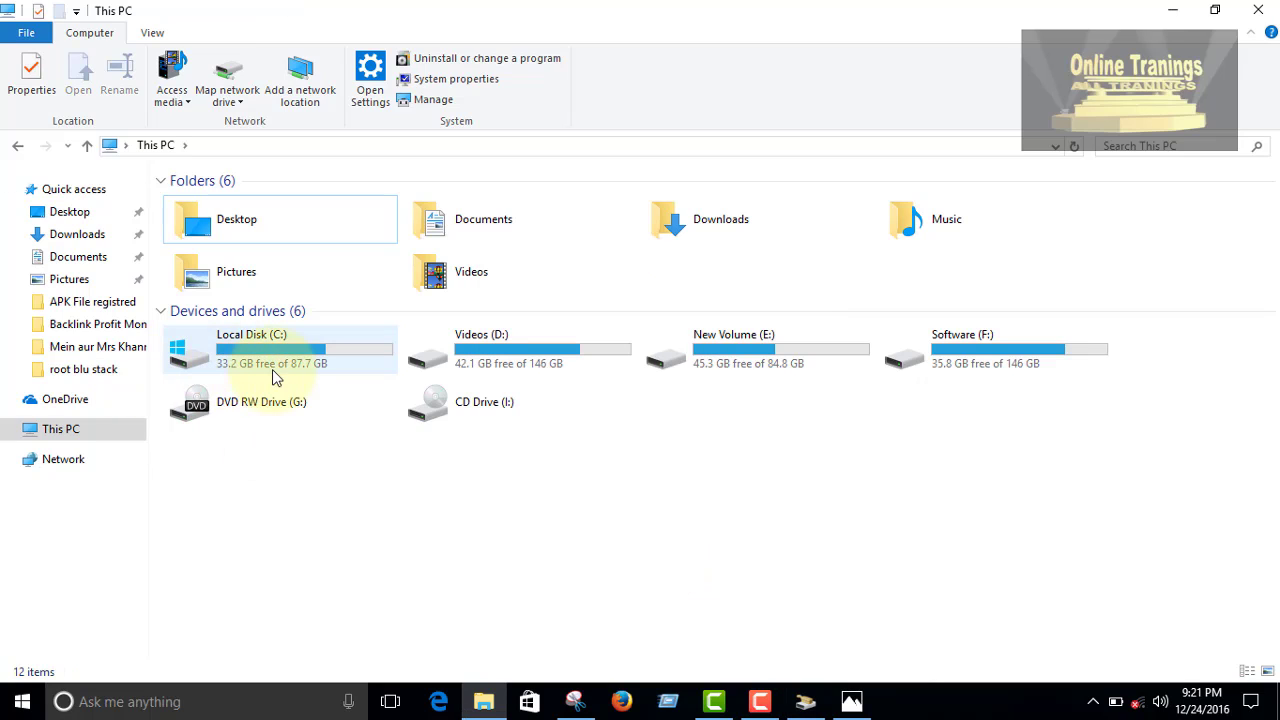
click(808, 705)
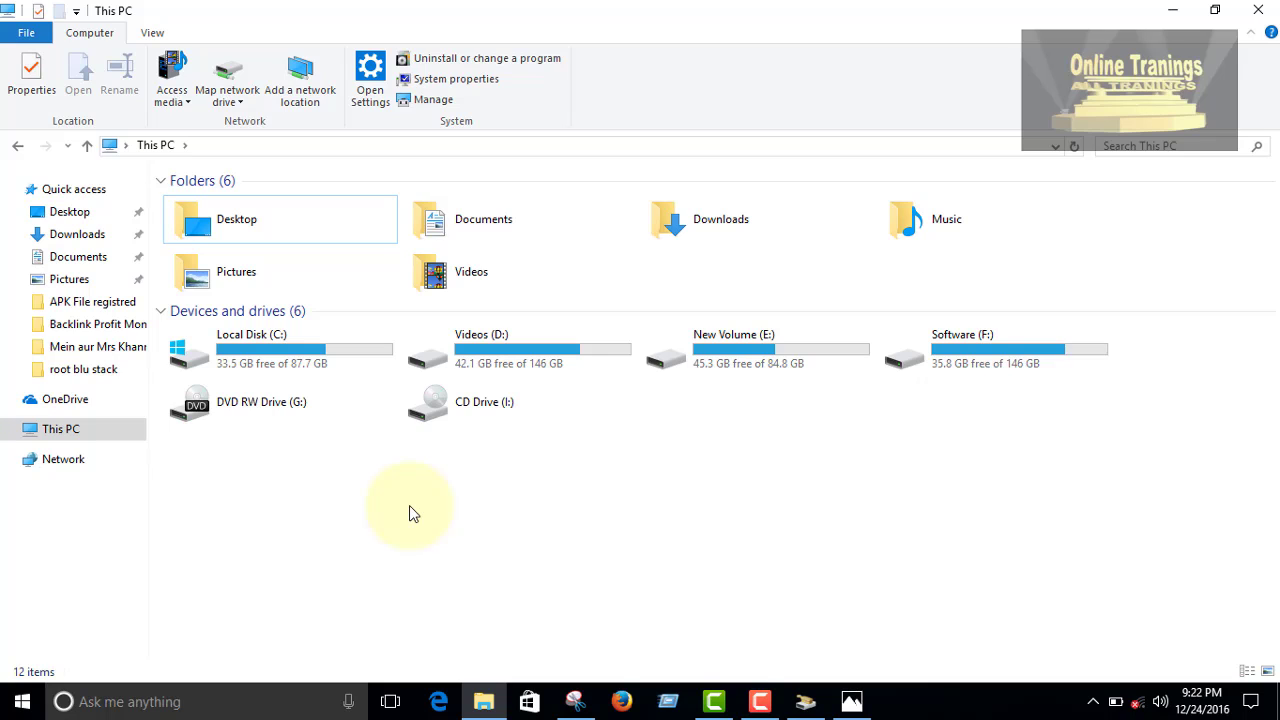
click(795, 706)
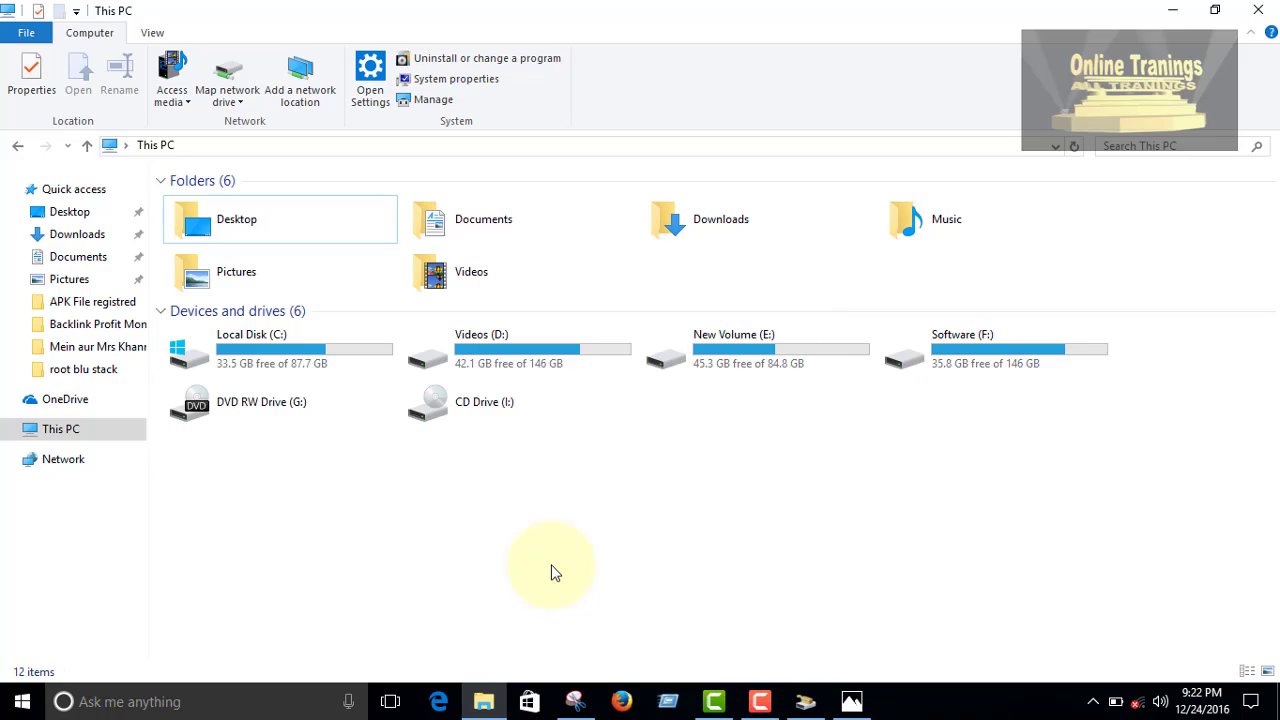
click(375, 147)
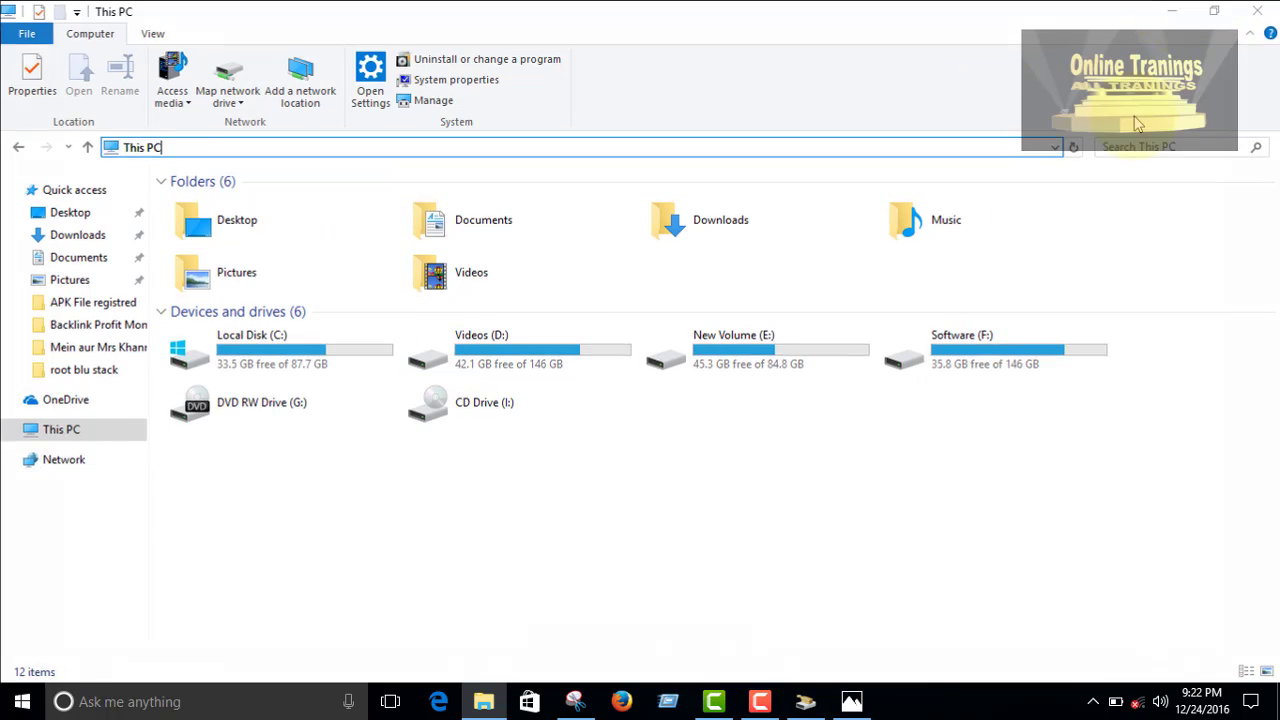
key(alt+Tab)
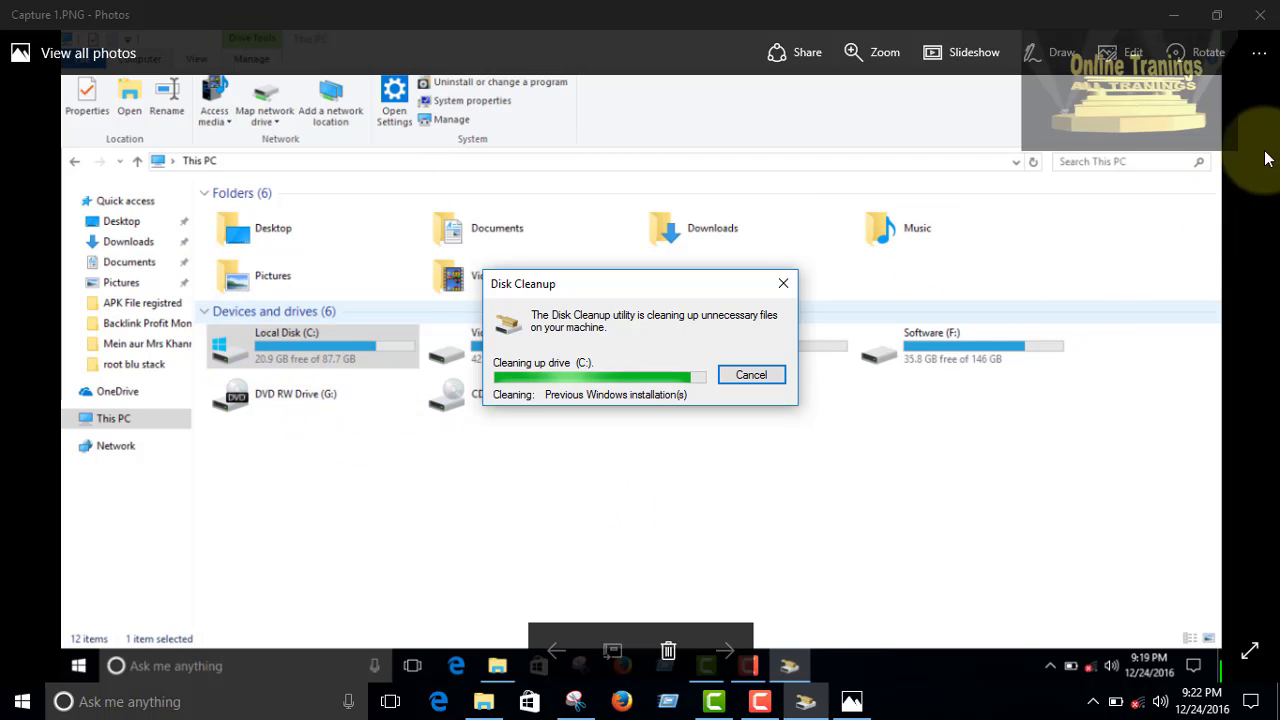
Restore the Capture 1 picture to a smaller window, minimize it, and check Local Disk (C:) in This PC.
click(1216, 14)
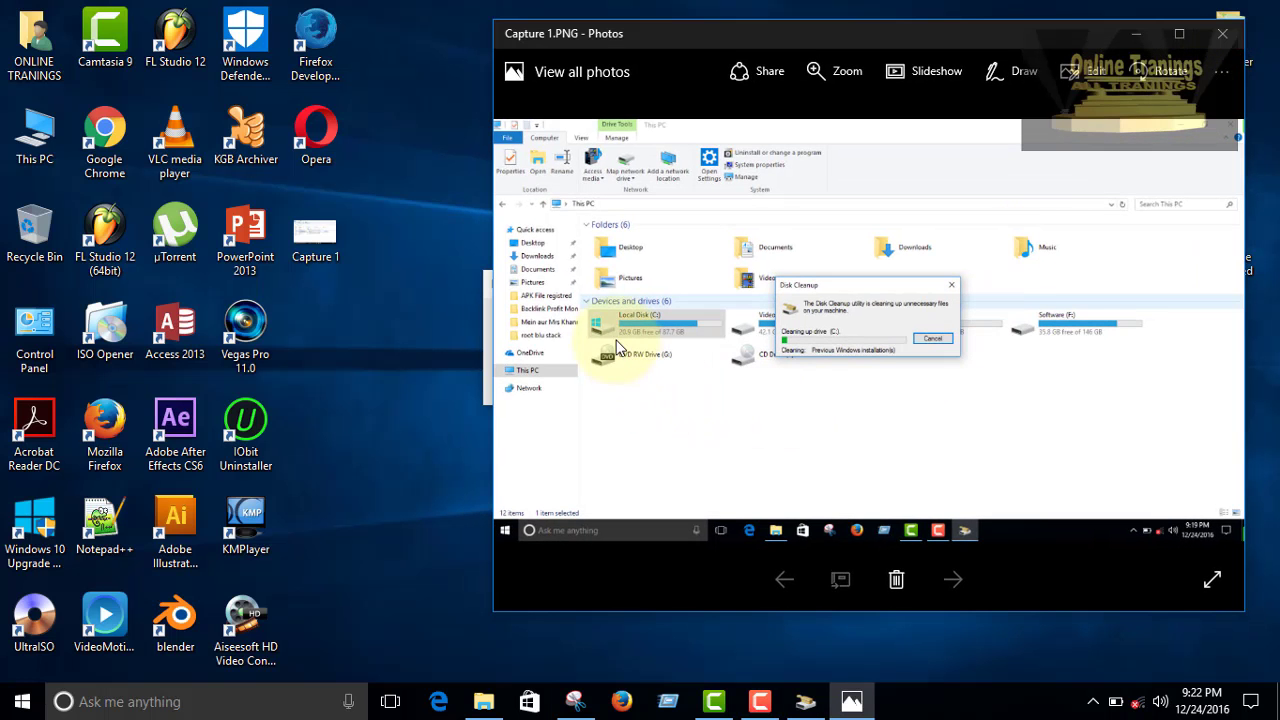
key(alt+F4)
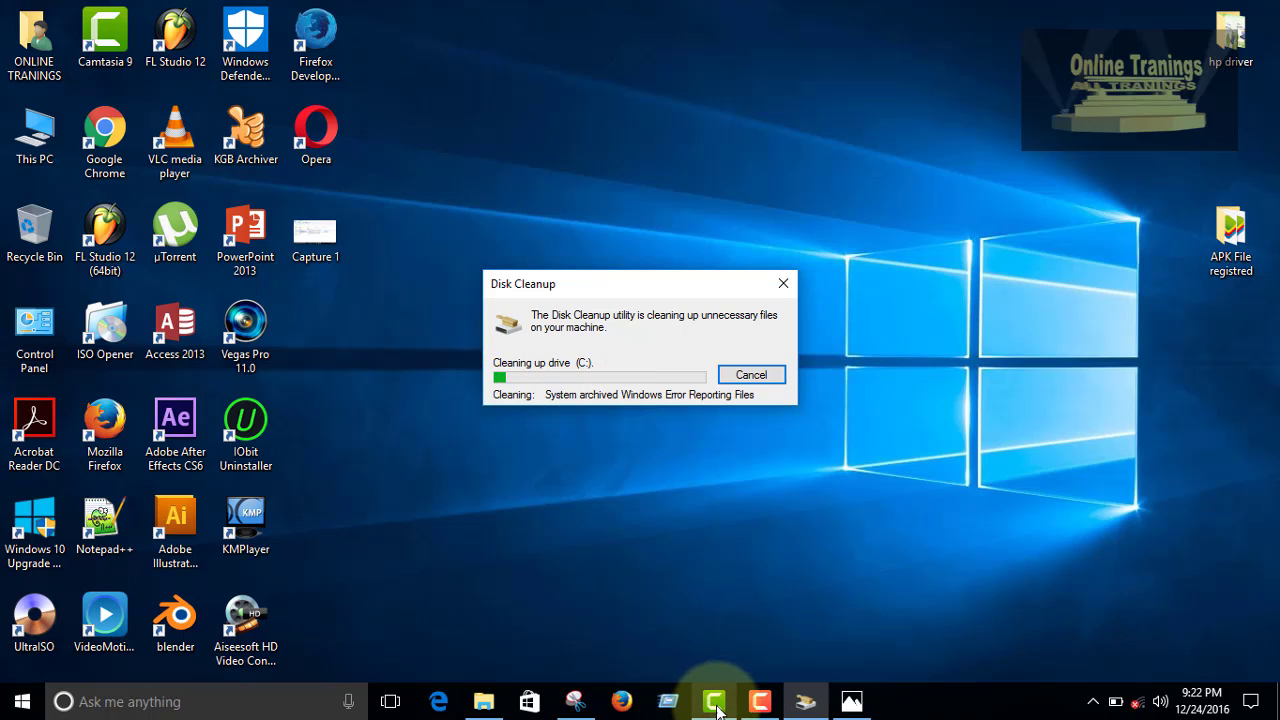
click(484, 701)
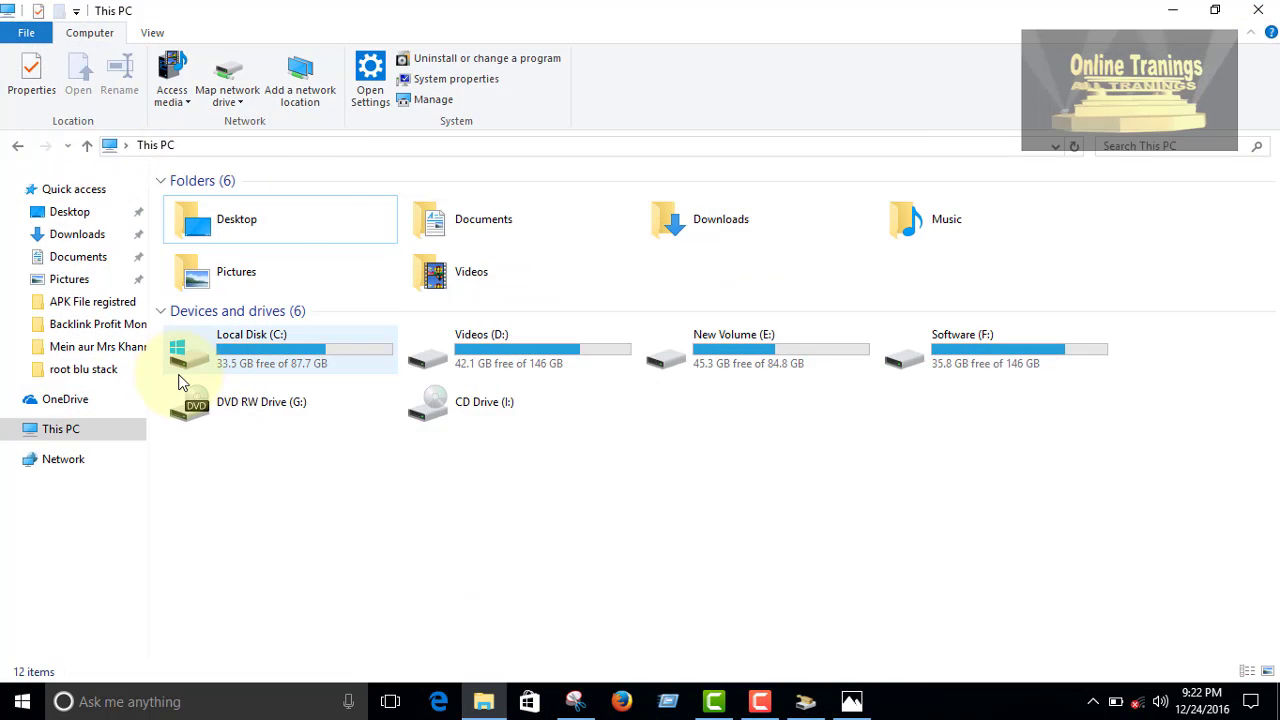
mouse_move(259, 370)
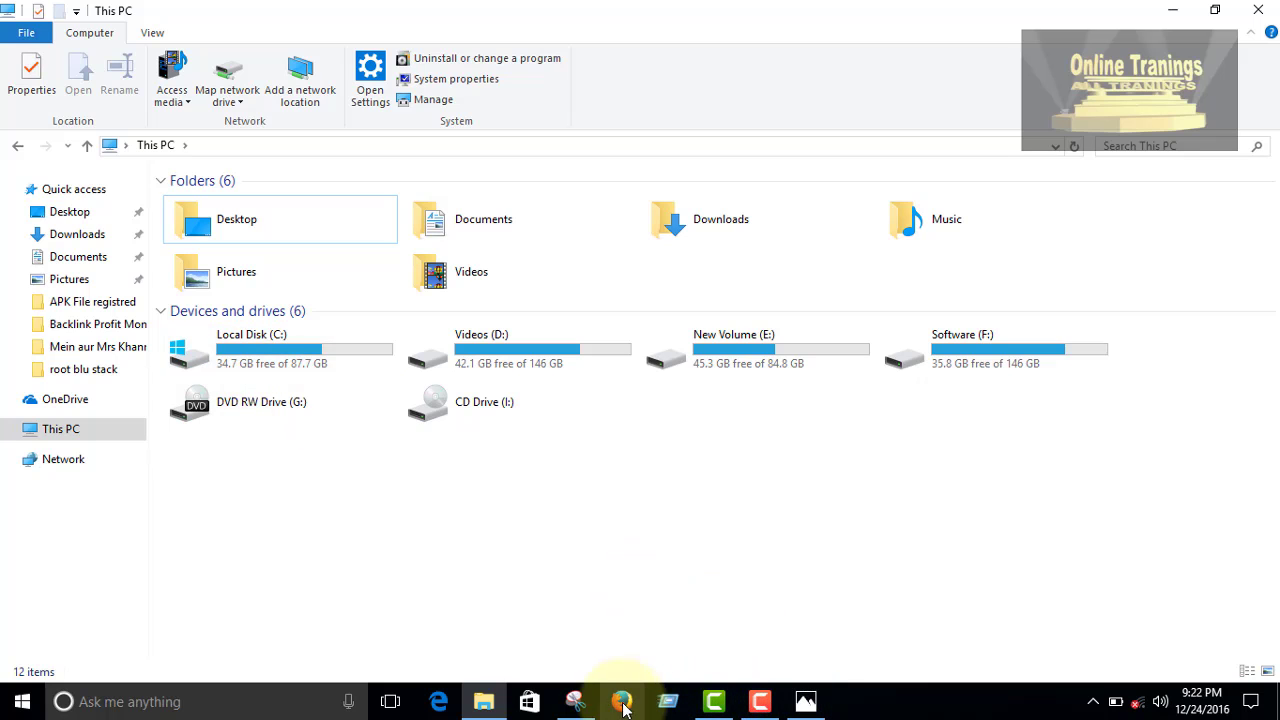
Minimize This PC, look through the hidden notification area icons, and bring This PC back up.
click(483, 701)
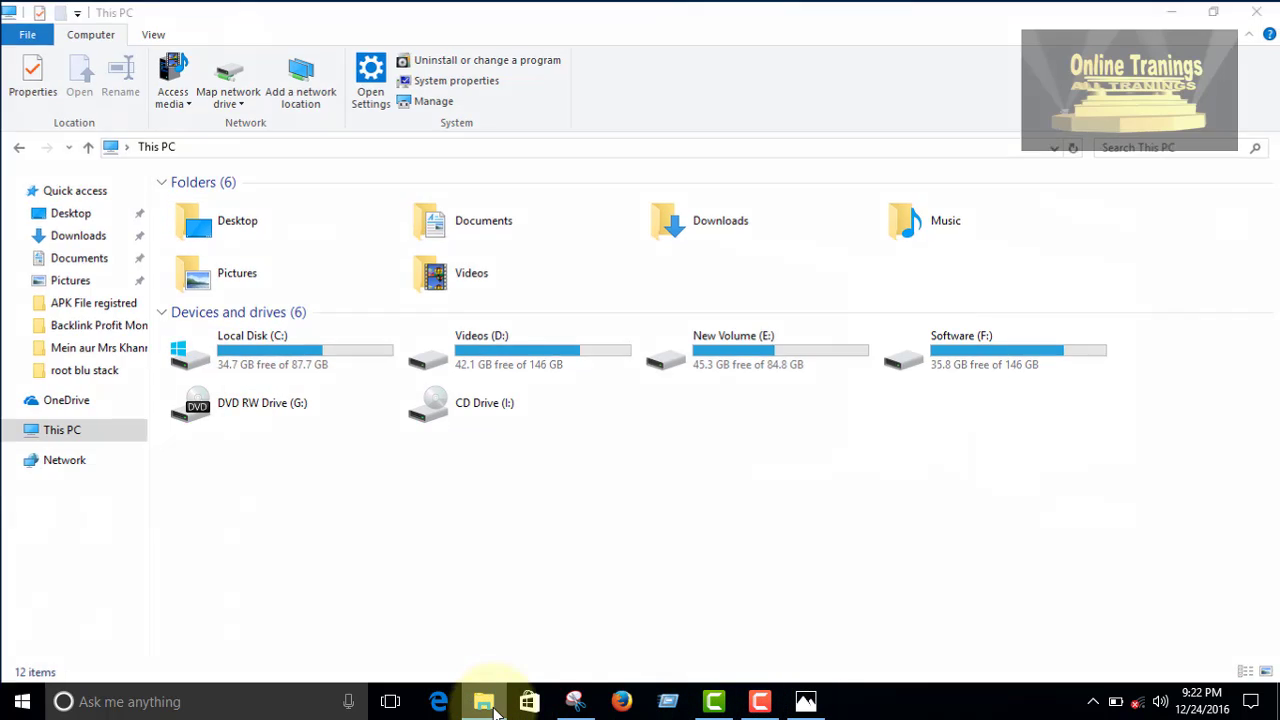
click(1093, 701)
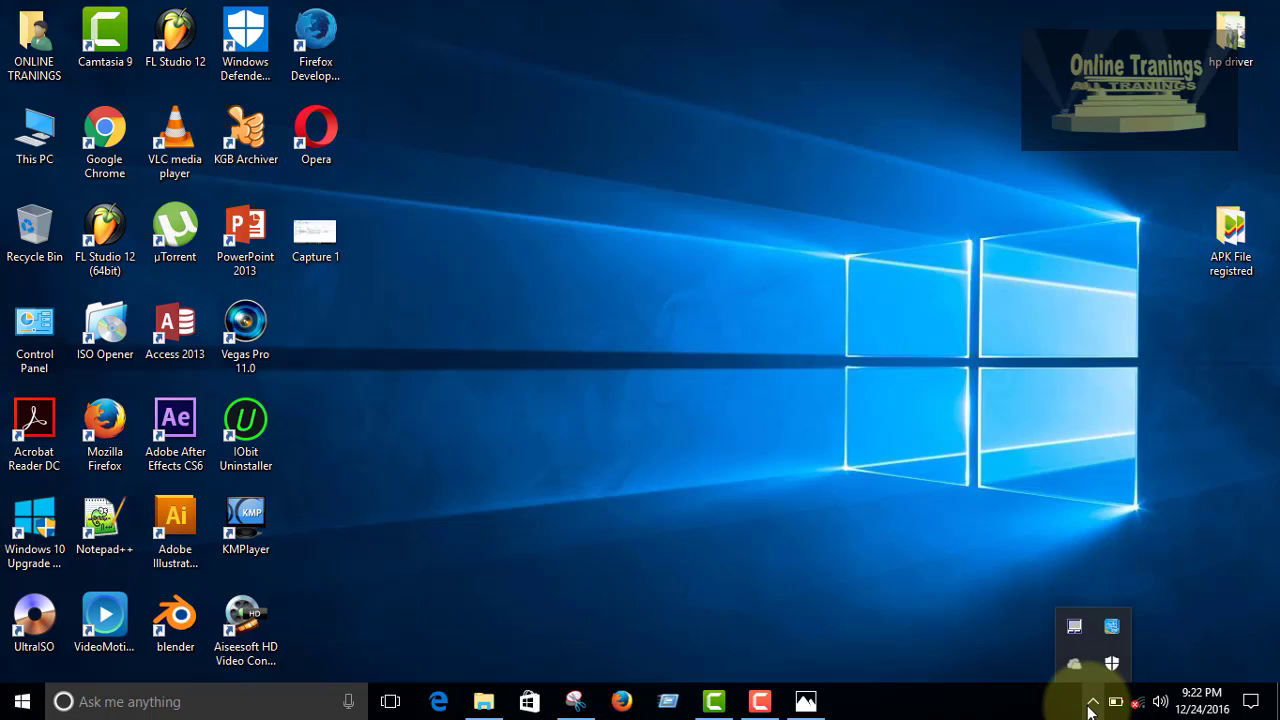
click(885, 635)
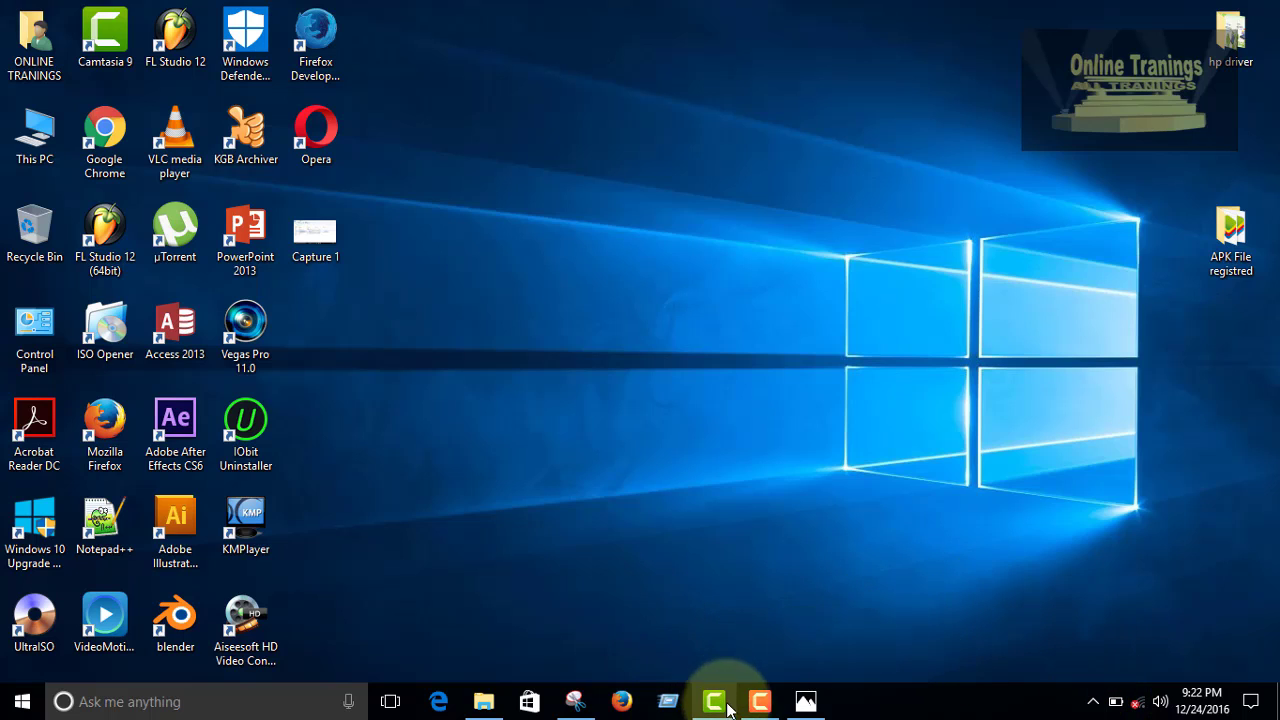
mouse_move(488, 710)
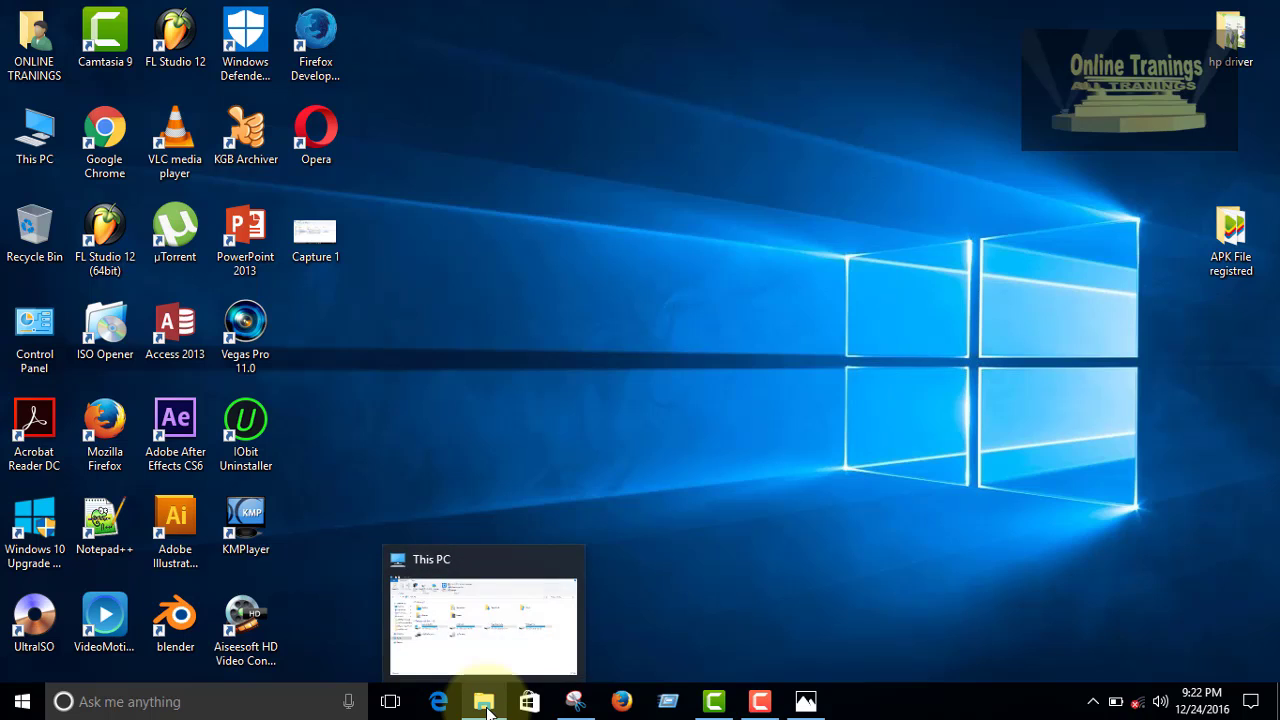
click(492, 625)
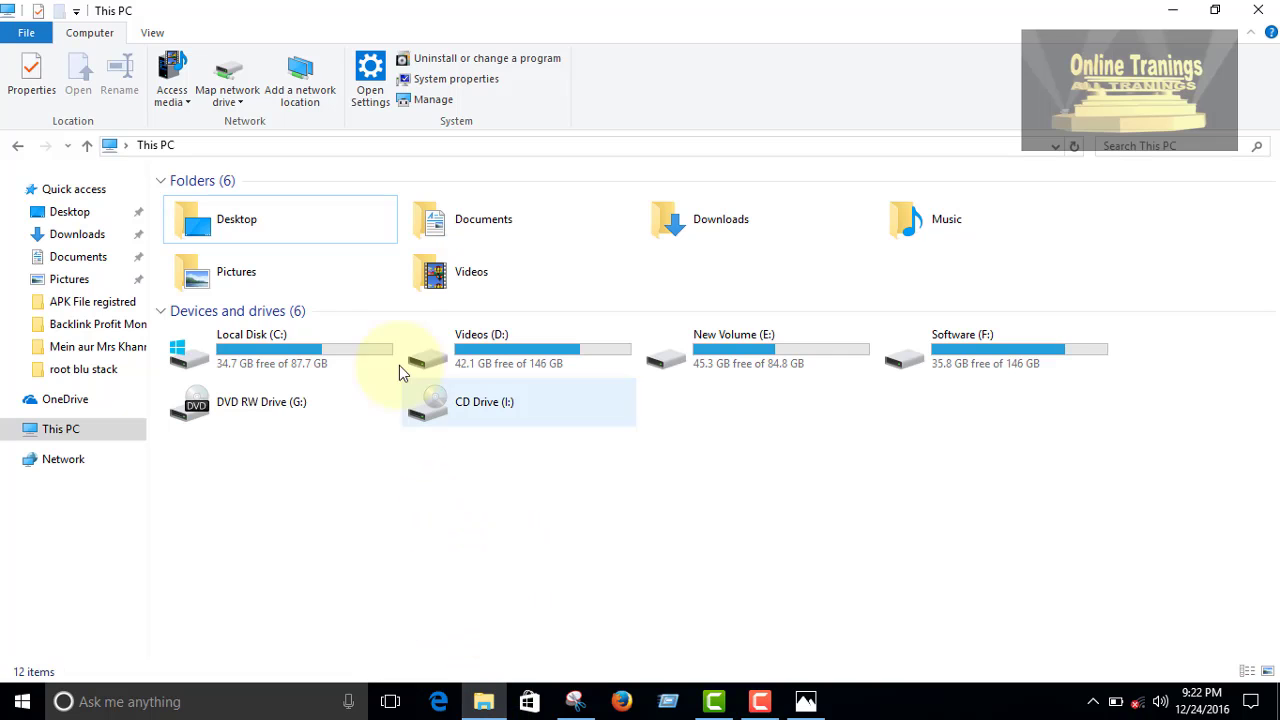
Close This PC and reopen it from the desktop to check the free space of Local Disk (C:) again.
click(369, 146)
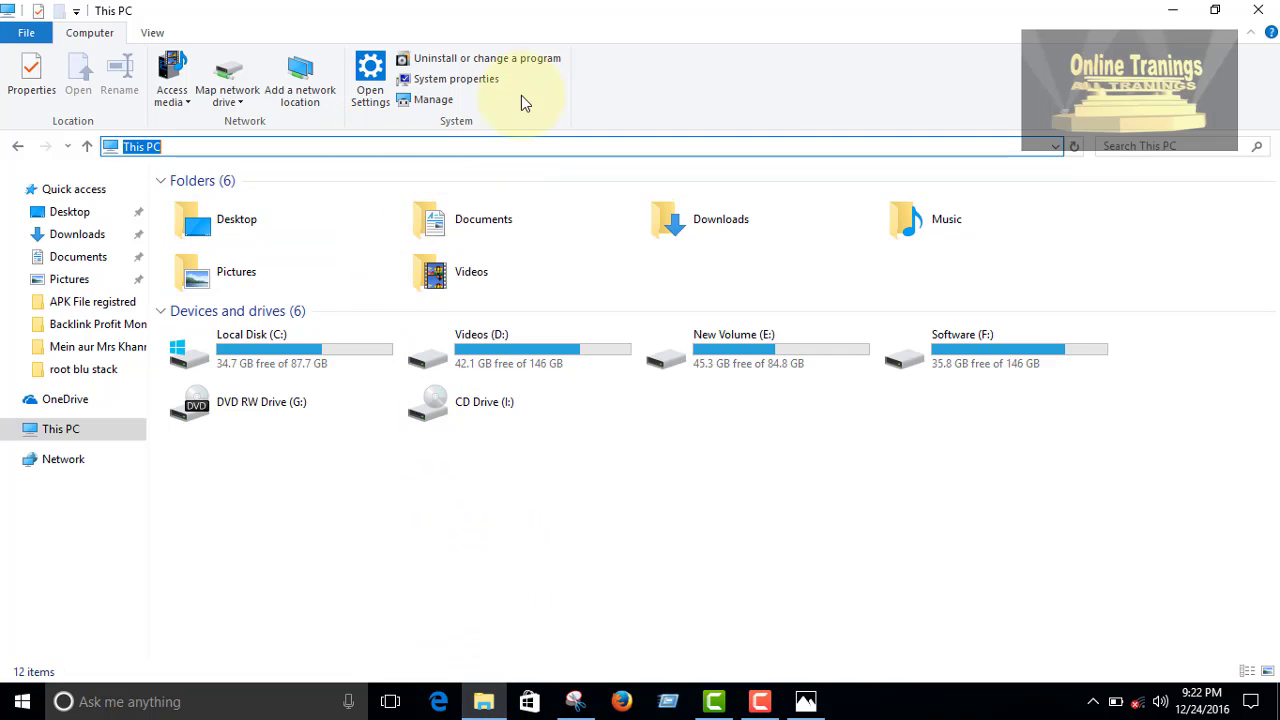
click(1258, 10)
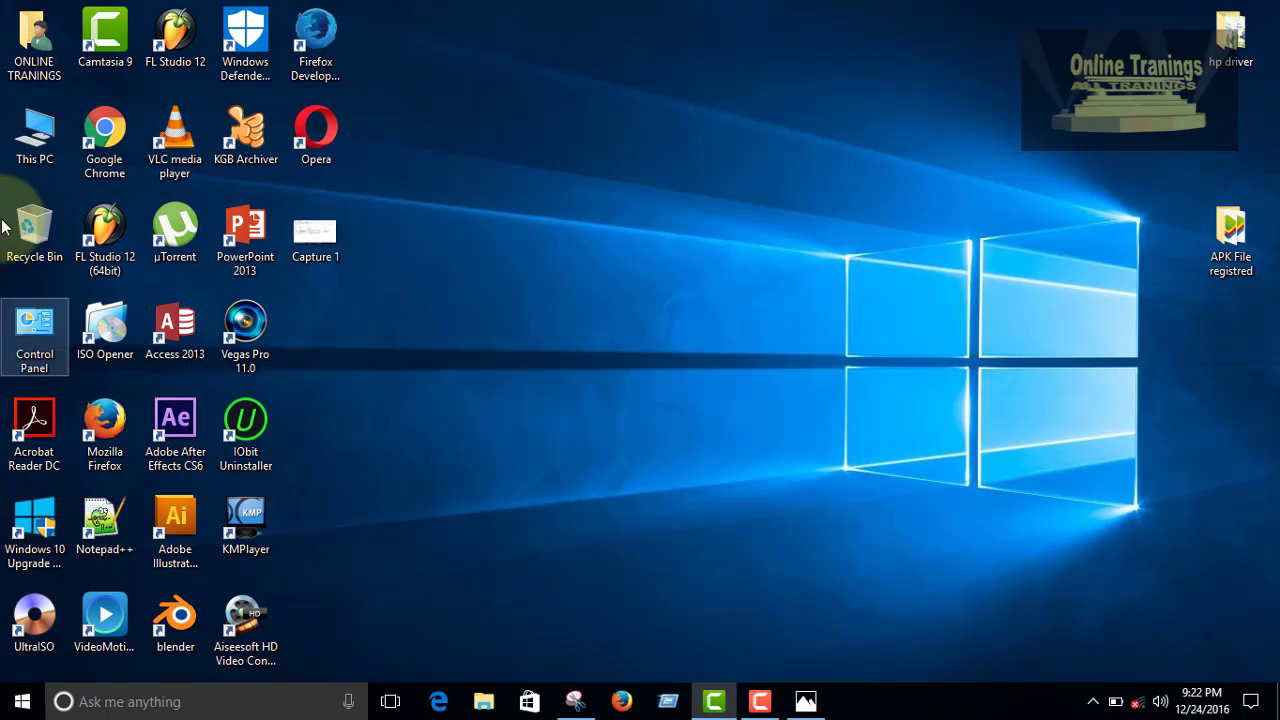
double_click(30, 148)
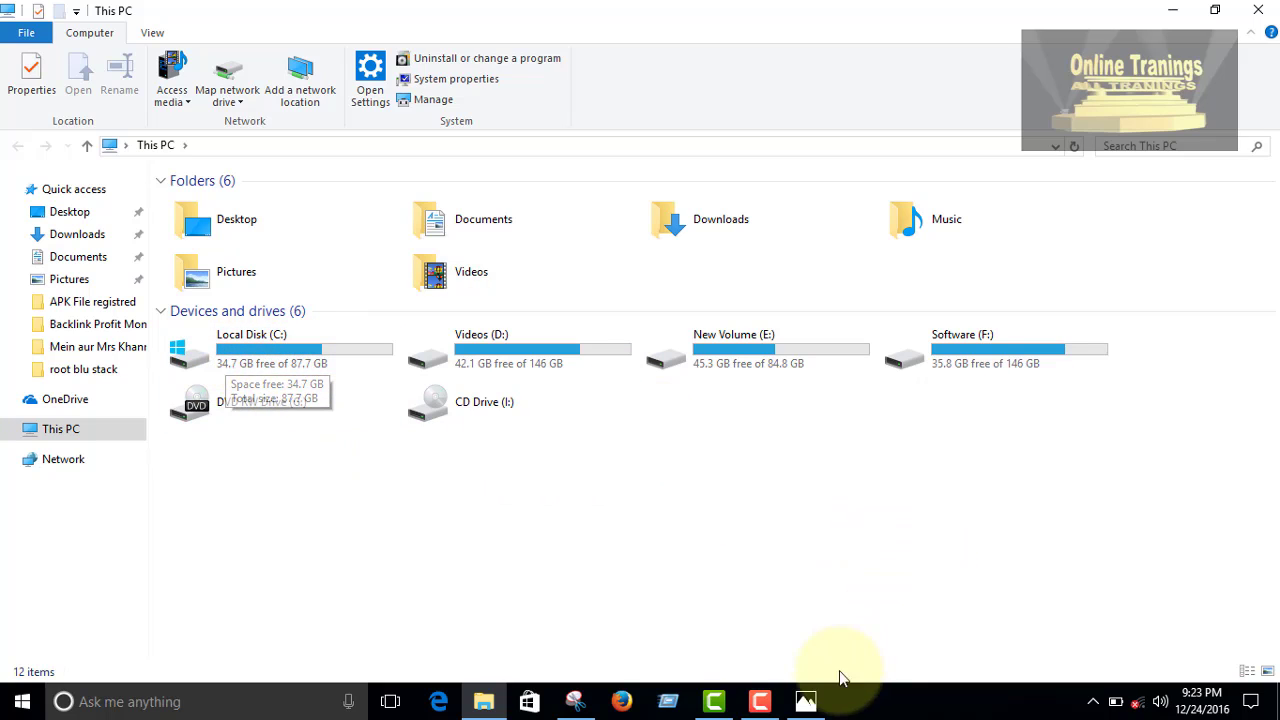
Compare the free space of Local Disk (C:) in This PC with the maximized Capture 1 picture, and minimize the picture.
click(806, 701)
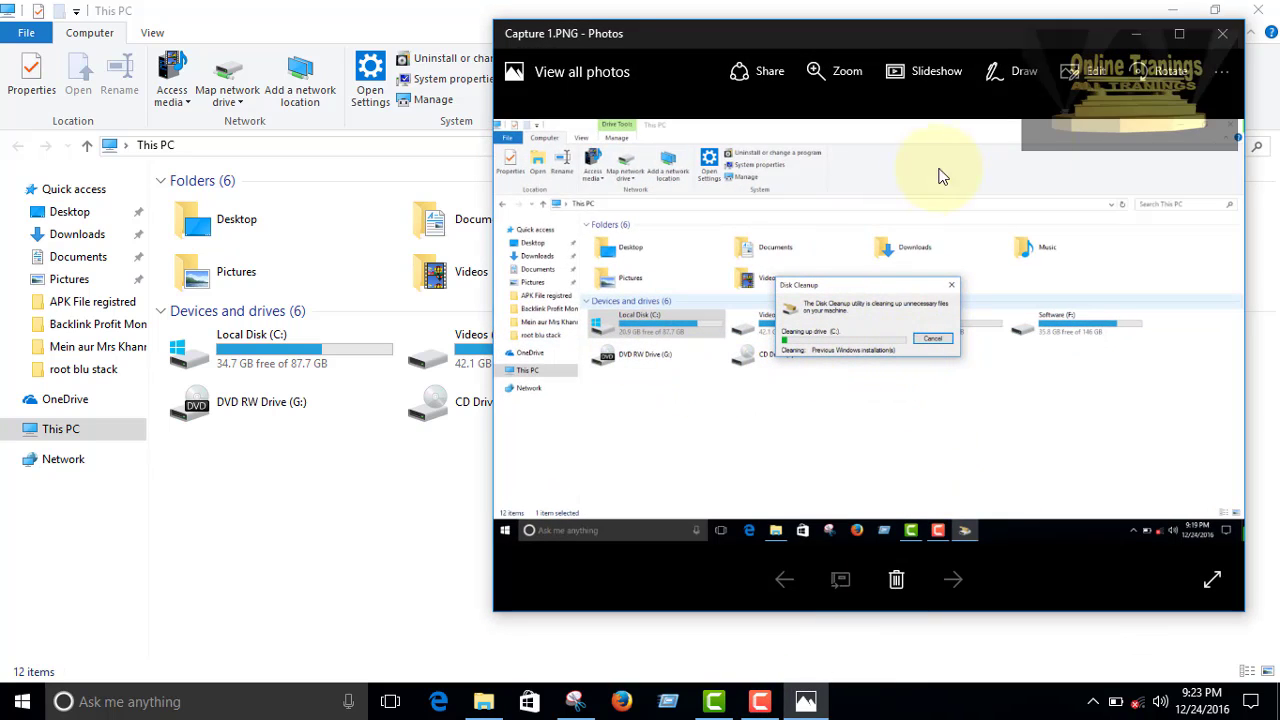
click(1136, 34)
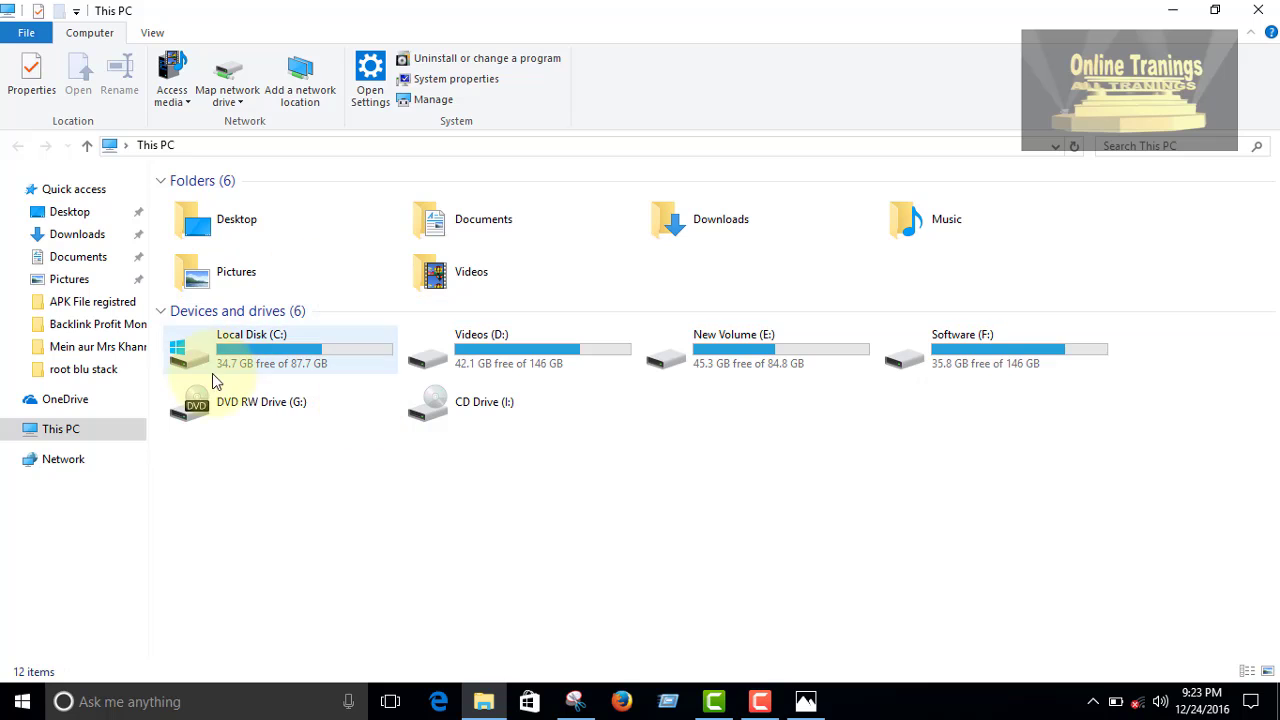
click(806, 700)
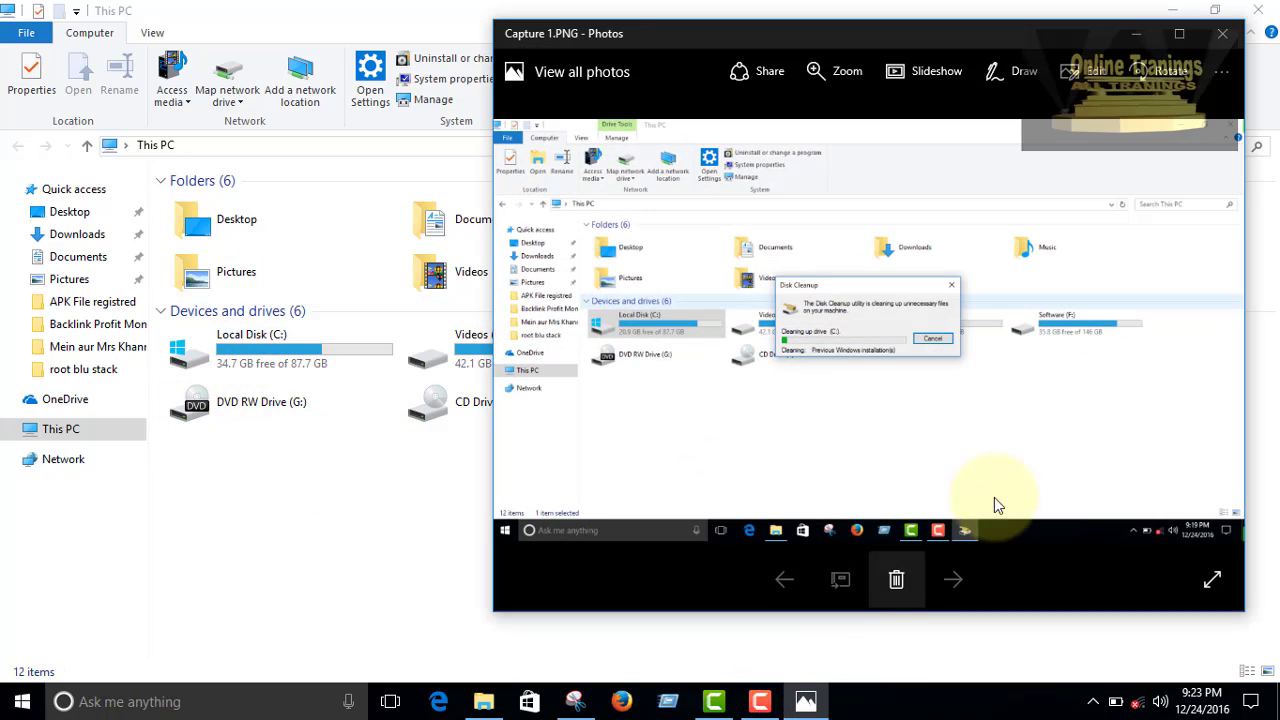
double_click(860, 28)
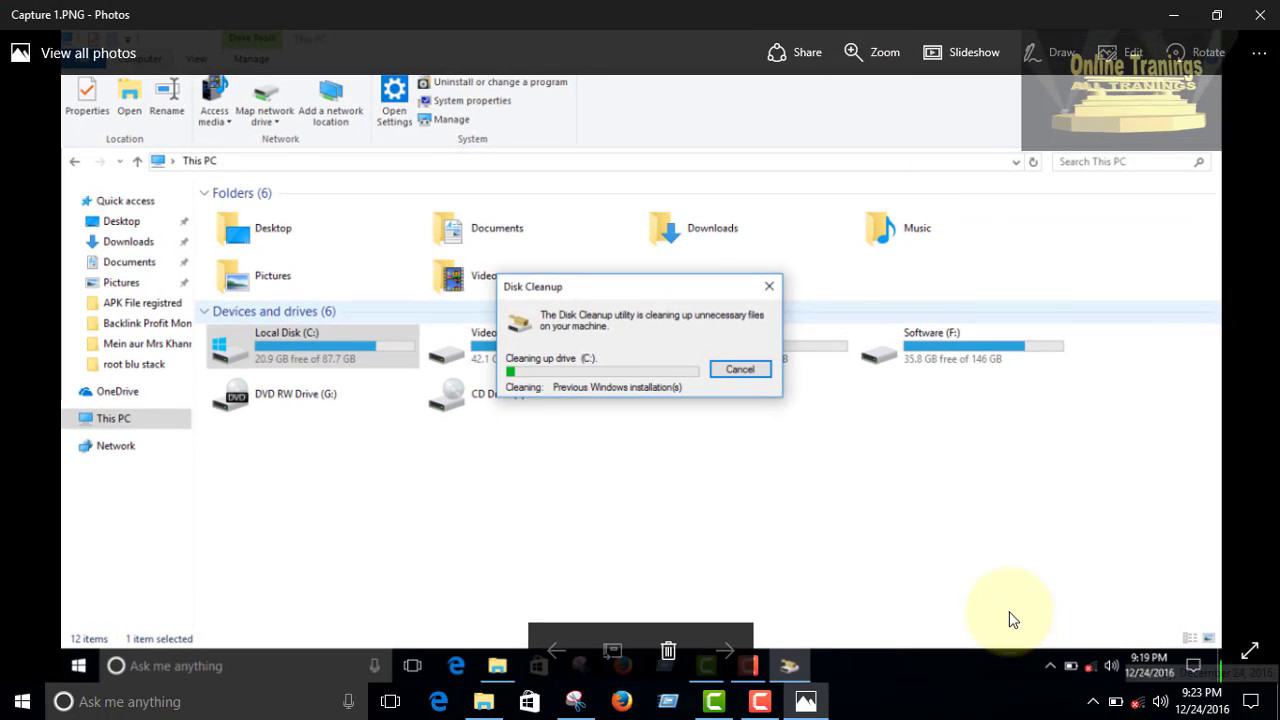
click(1174, 18)
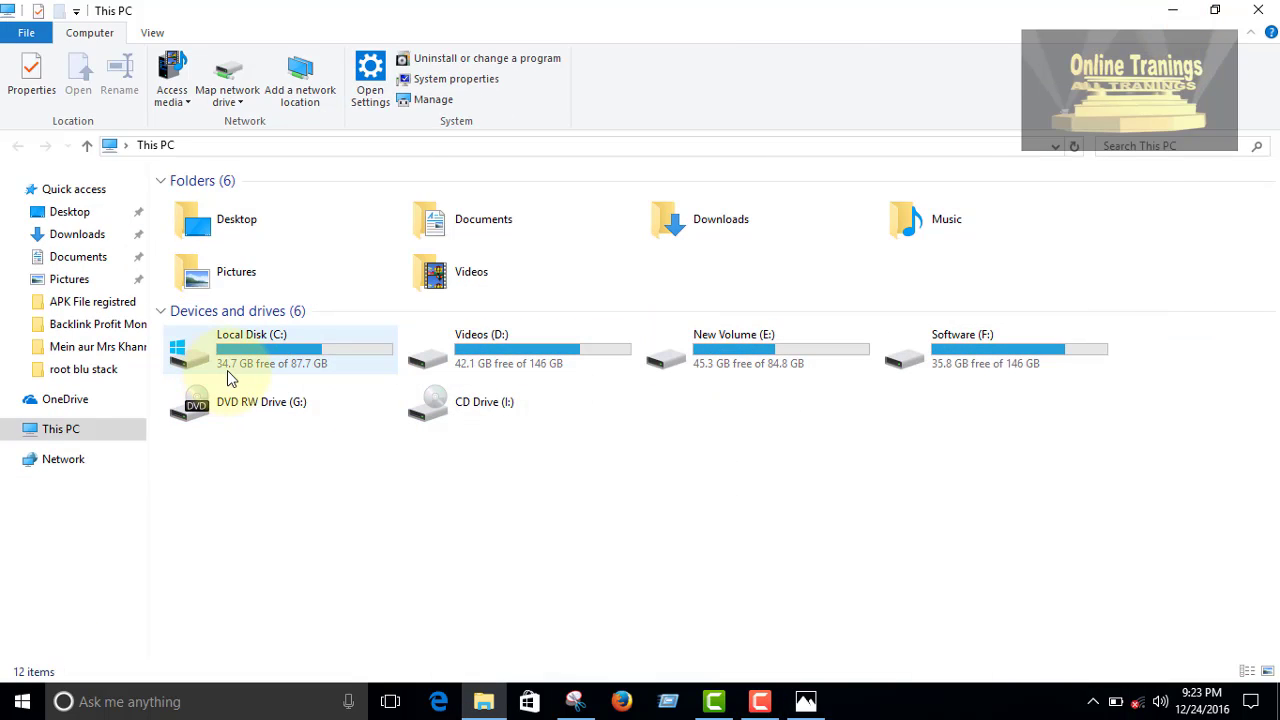